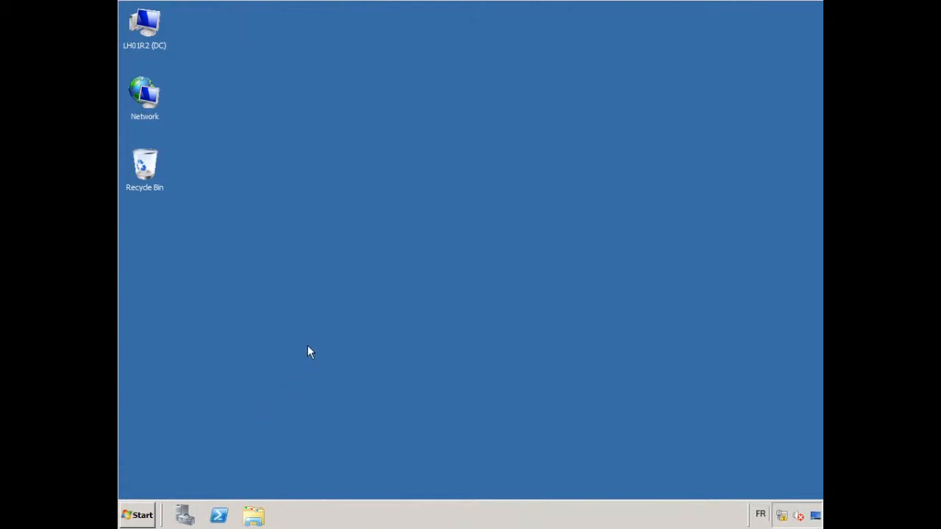
Open the Certification Authority administrative tool, maximize its window and expand the w2K8r2-demo-LH01R2-CA authority.
left_click(139, 517)
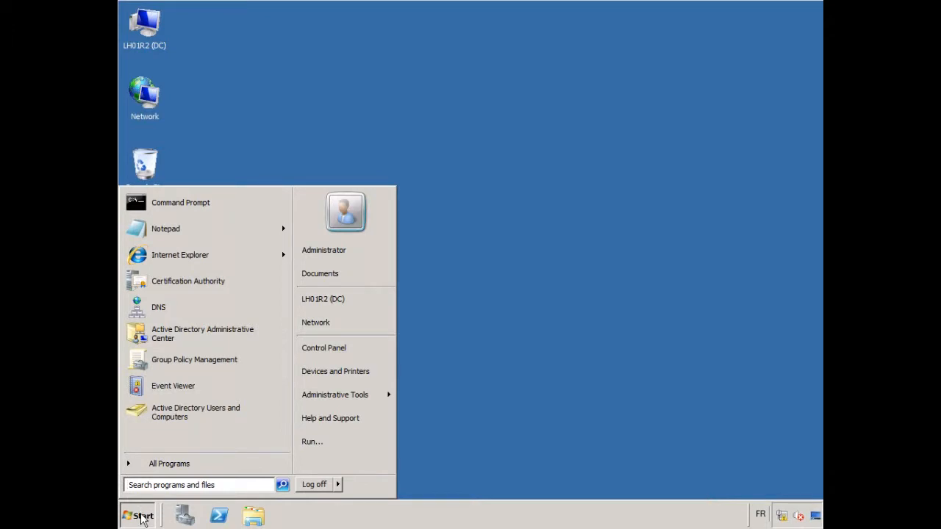
mouse_move(369, 401)
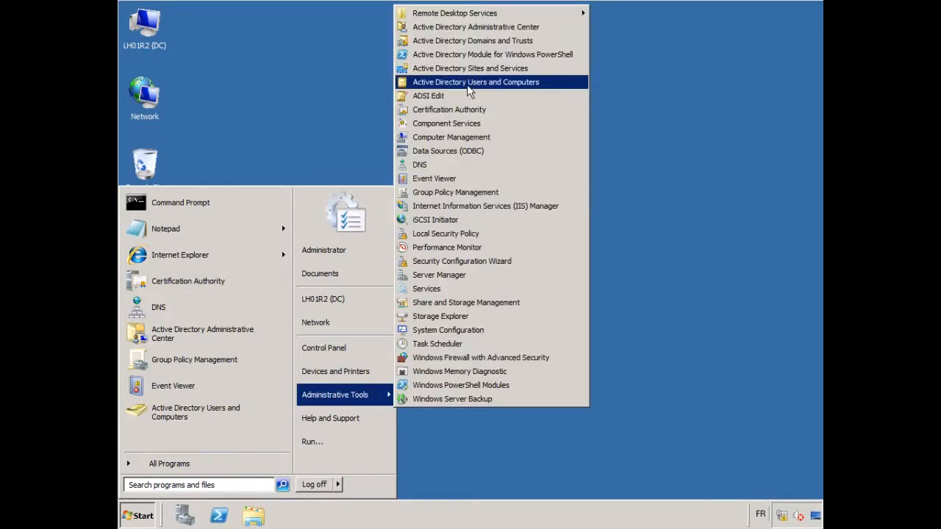
left_click(463, 109)
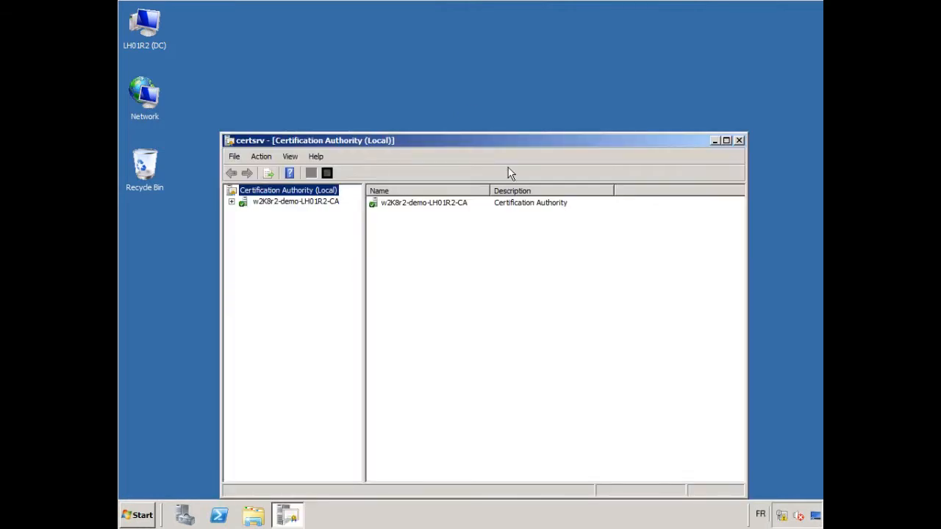
left_click_drag(500, 144, 483, 68)
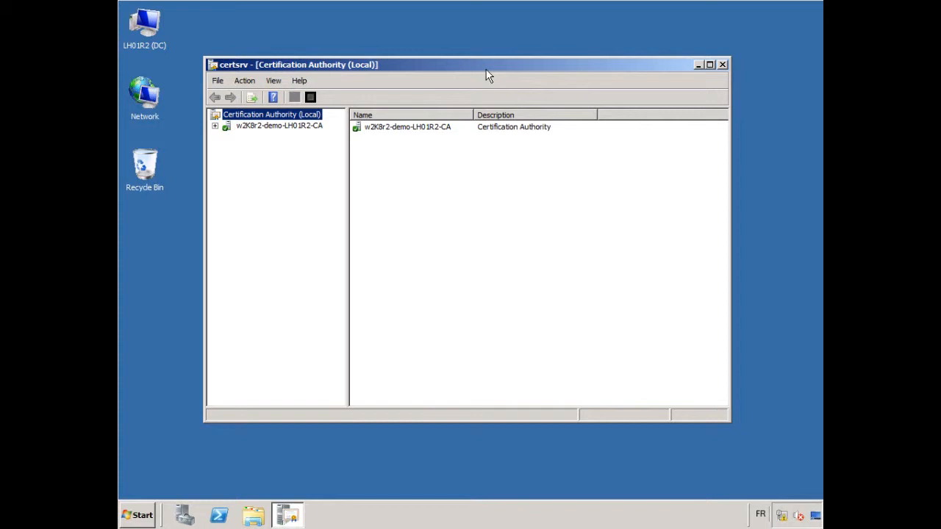
double_click(249, 126)
double_click(369, 65)
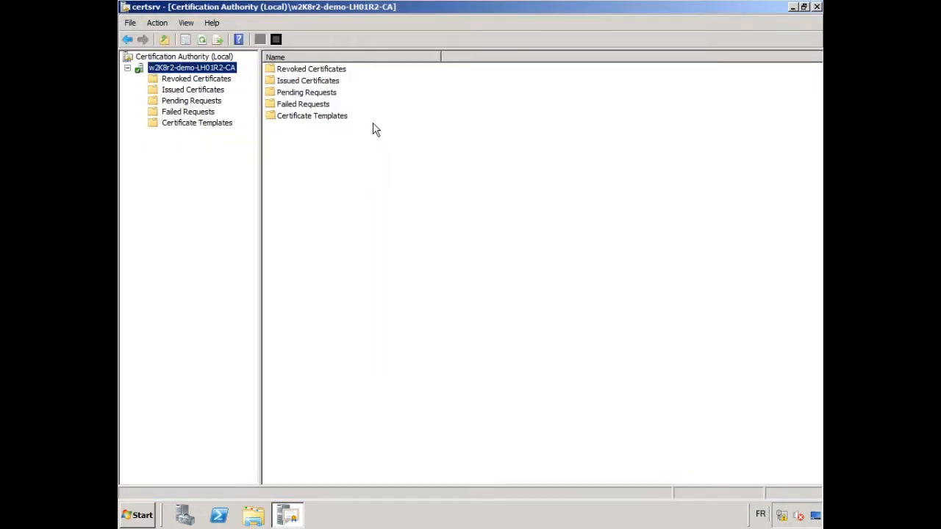
Open the management console for the authority's Certificate Templates.
left_click(205, 122)
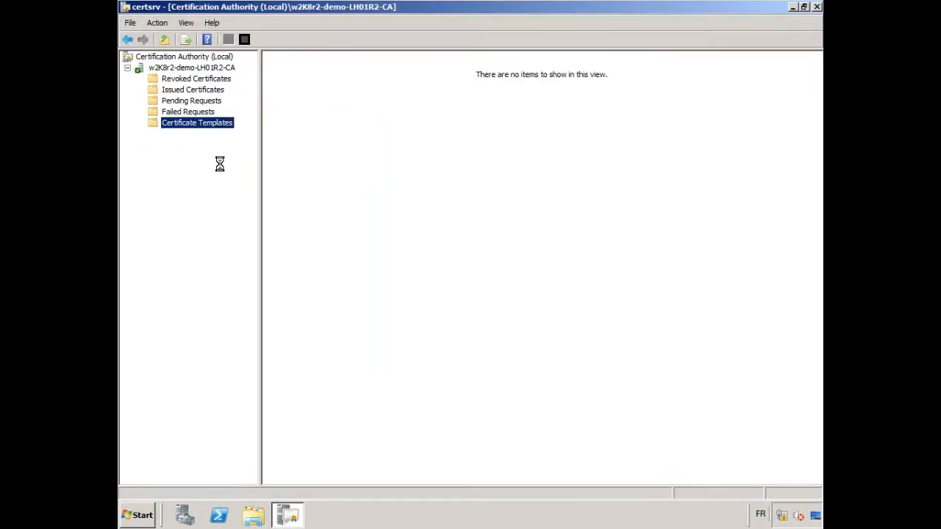
right_click(213, 124)
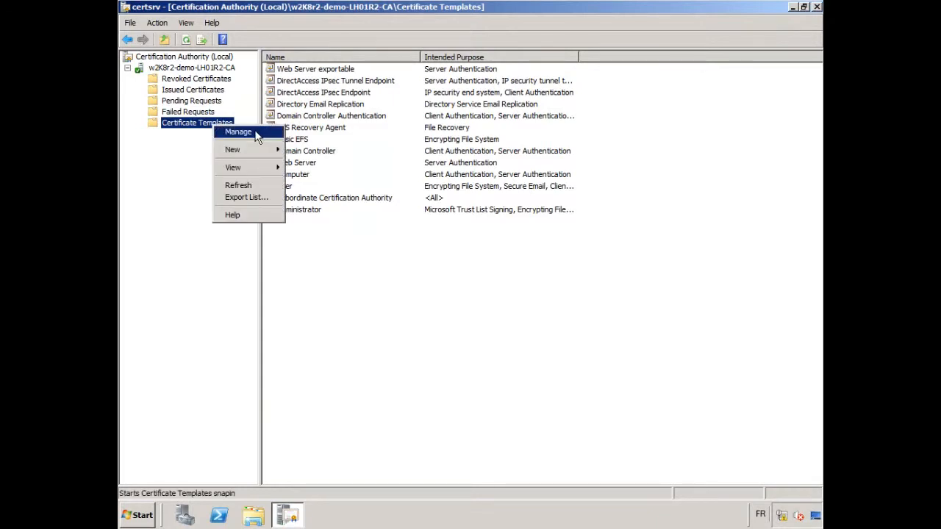
left_click(261, 131)
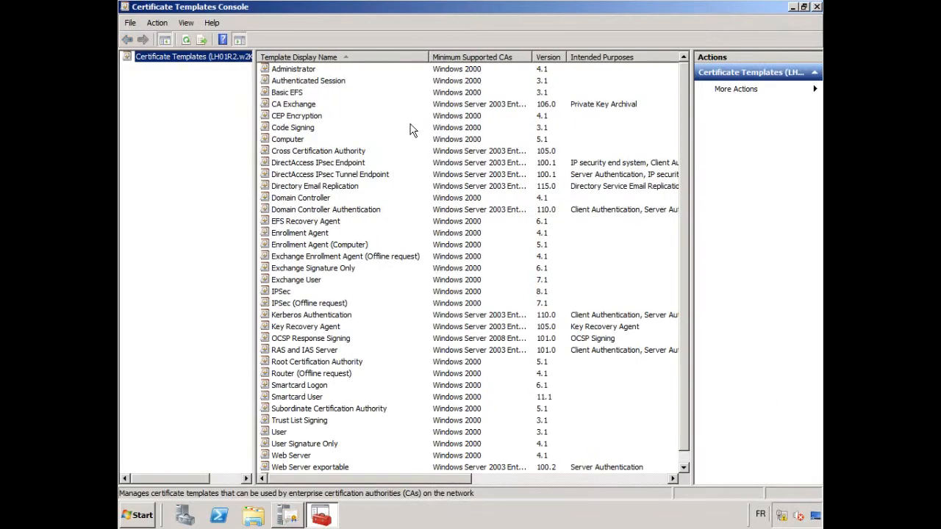
Locate the Smartcard Logon and Smartcard User templates in the certificate template list.
left_click(339, 245)
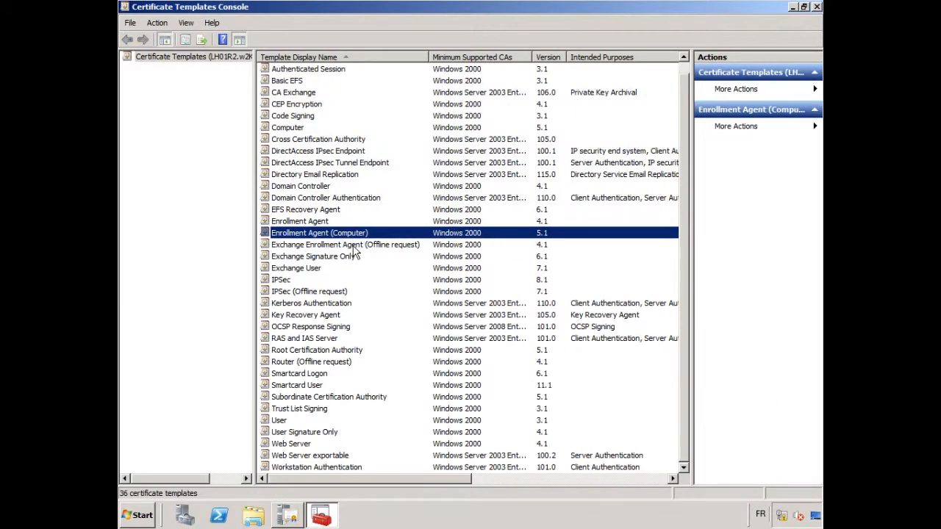
scroll(360, 241, "up", 1)
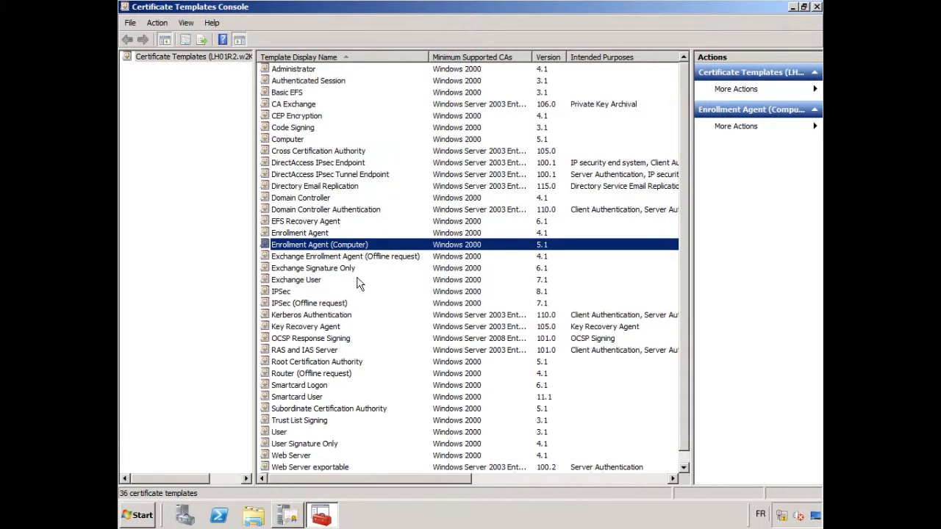
scroll(399, 287, "down", 1)
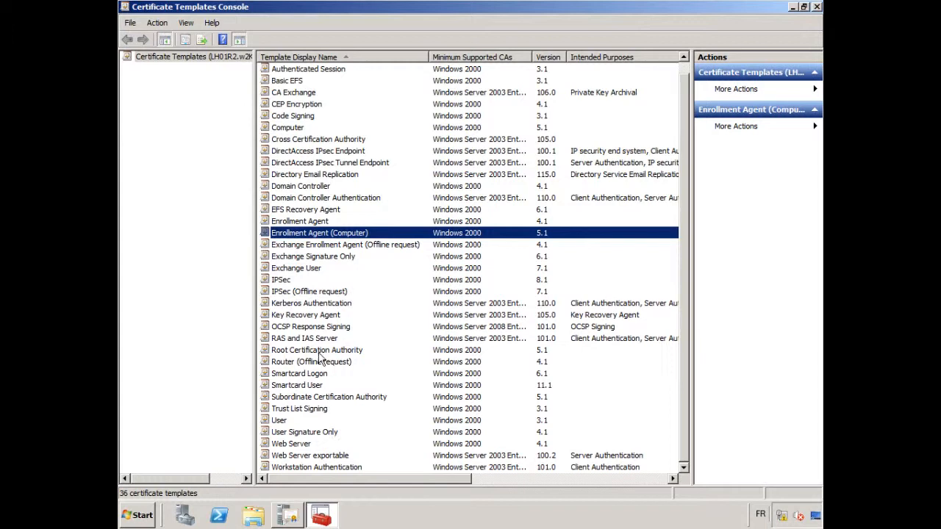
left_click(320, 388)
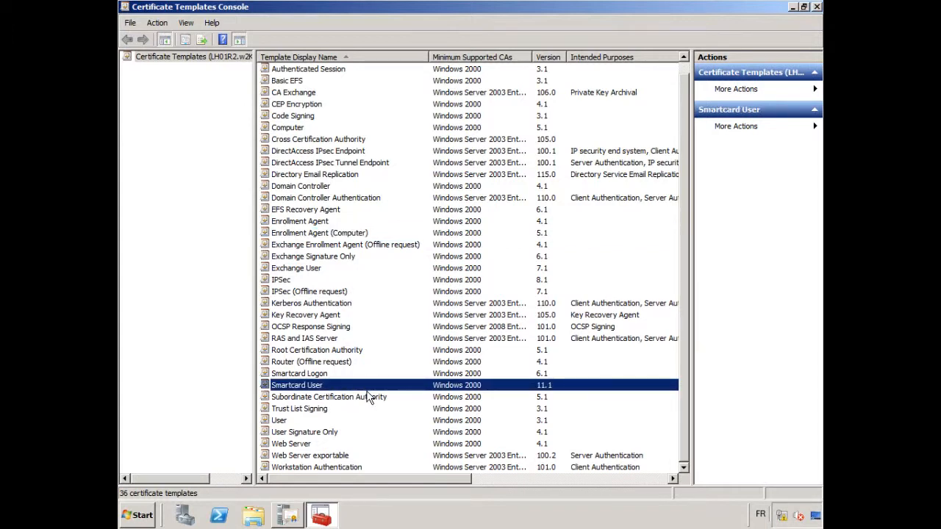
left_click(347, 373)
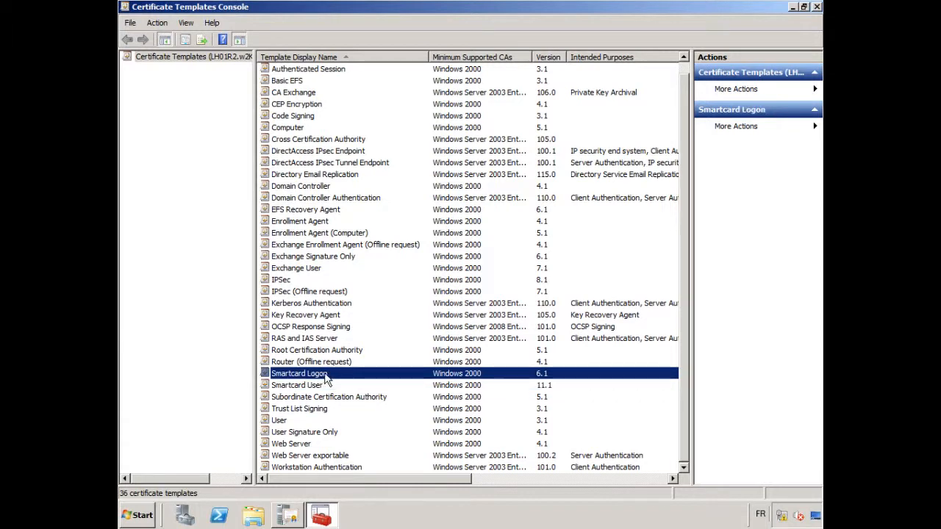
left_click(346, 386)
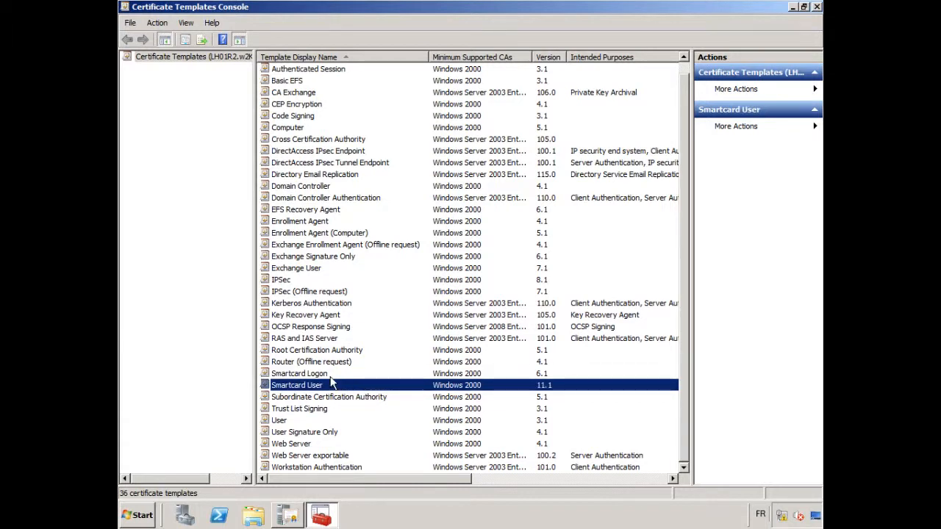
left_click(330, 376)
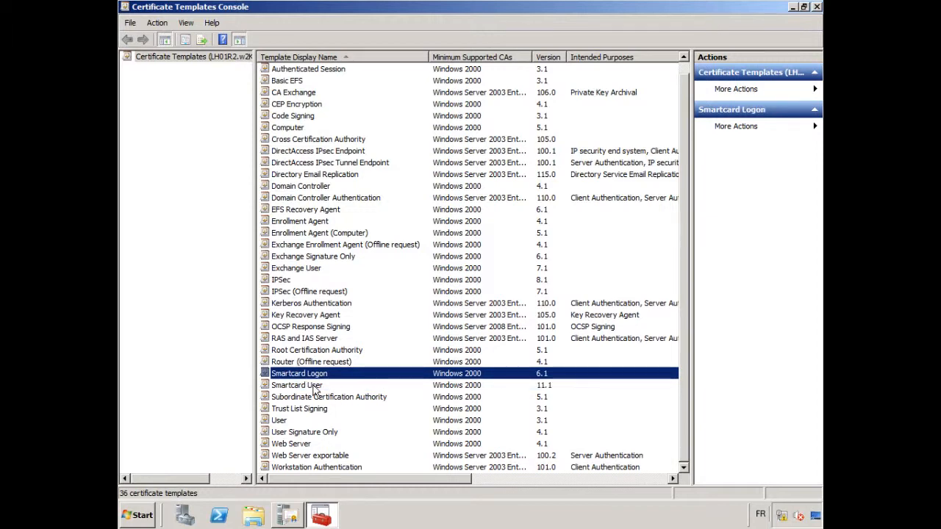
Duplicate the Smartcard User template with Windows Server 2003 Enterprise as the minimum supported CA version.
left_click(317, 390)
right_click(334, 388)
left_click(388, 394)
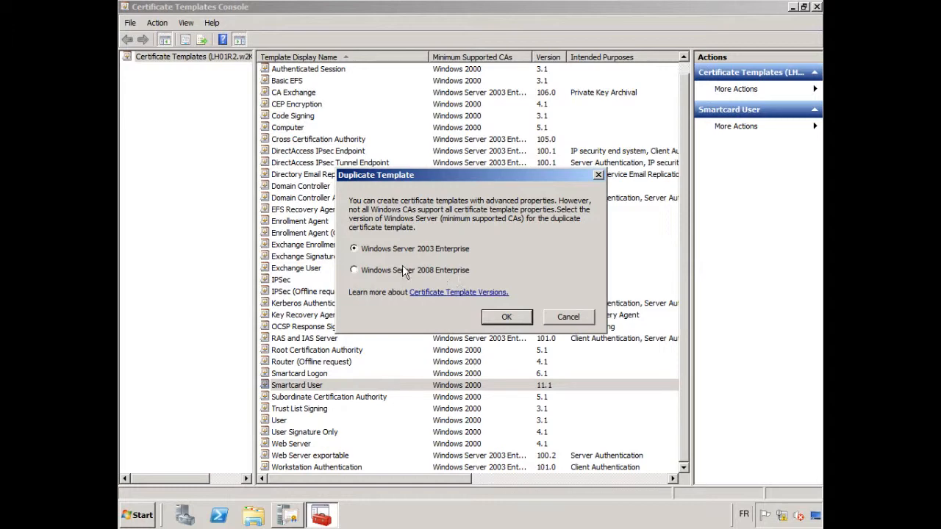
left_click(505, 318)
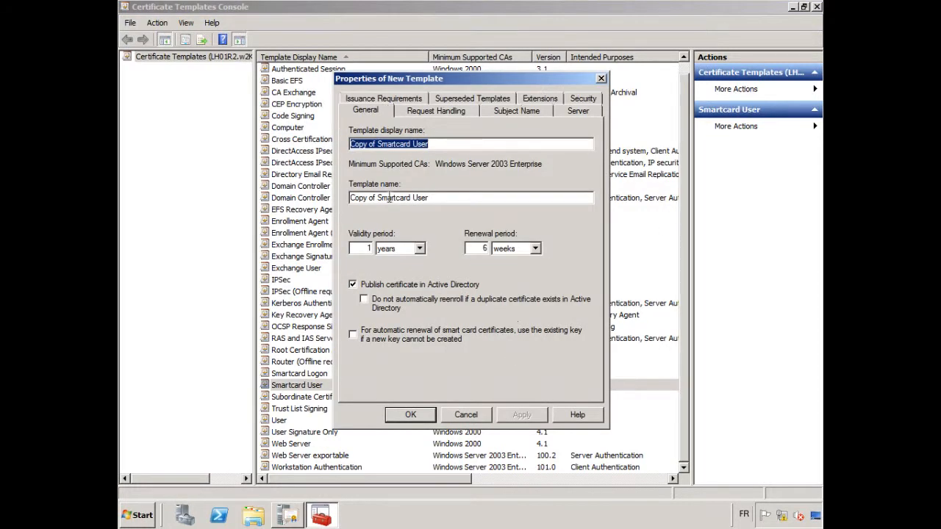
Change the new template's display name to "Smartcard User BitLocker".
left_click(398, 143)
left_click_drag(378, 144, 277, 152)
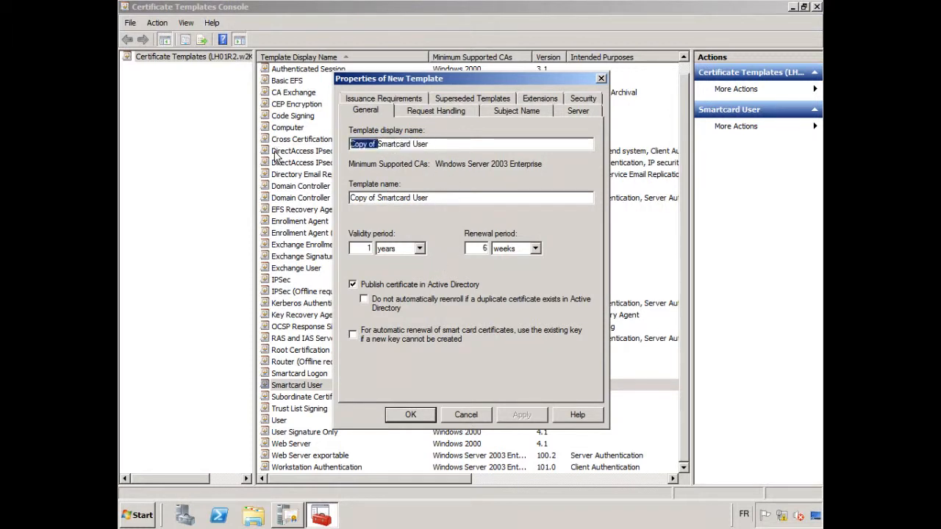
key("Delete")
key("End")
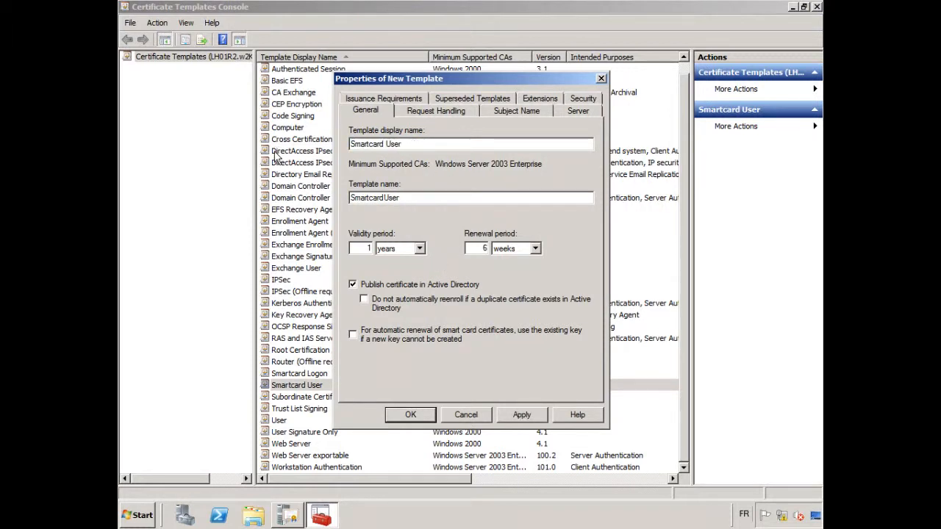
type("BitLocker")
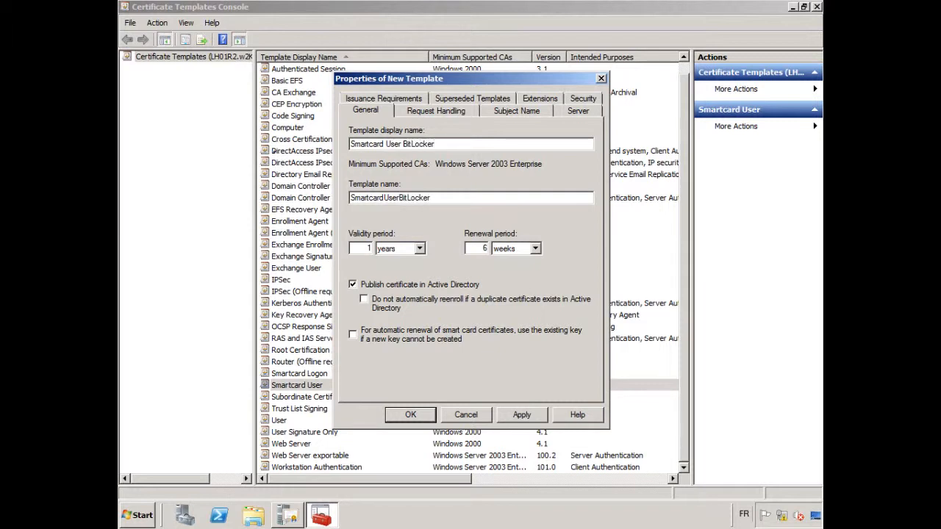
left_click(457, 144)
Review the new template's request handling, subject name, server, issuance requirements and superseded templates settings.
left_click(435, 110)
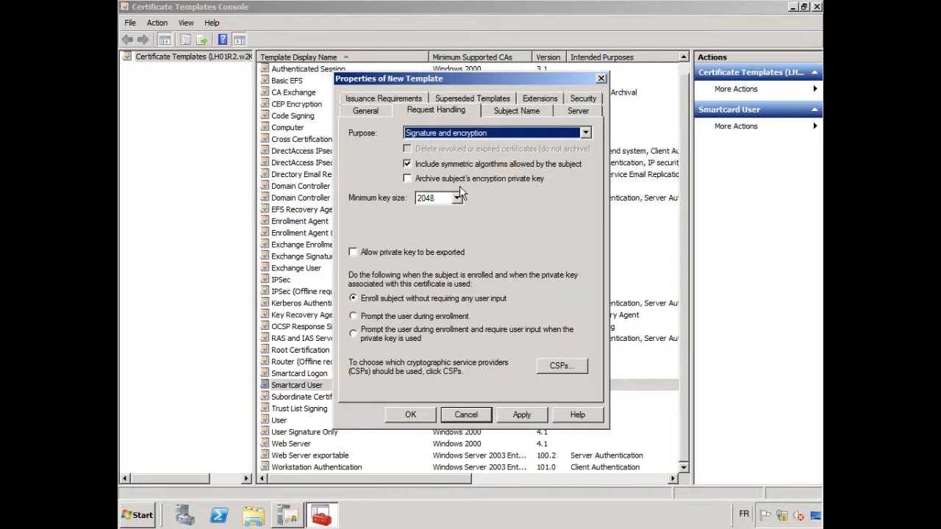
left_click(503, 112)
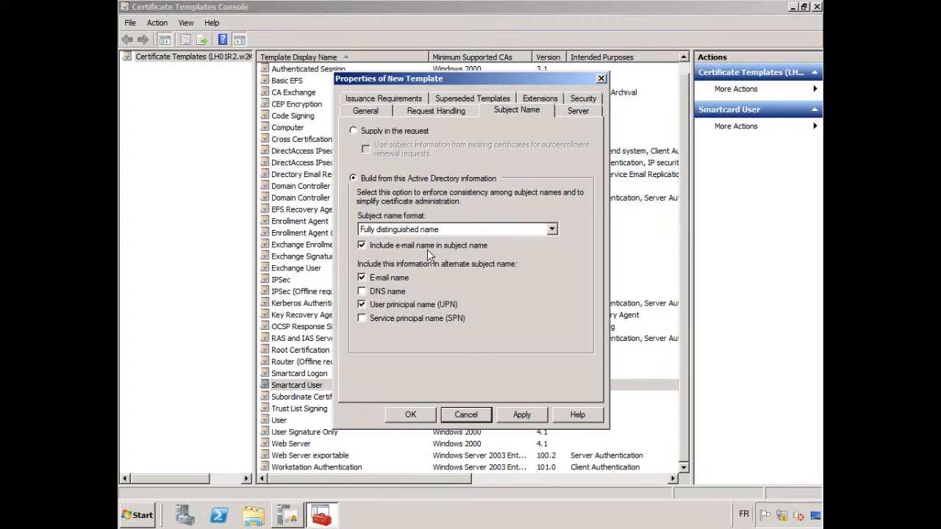
left_click(577, 112)
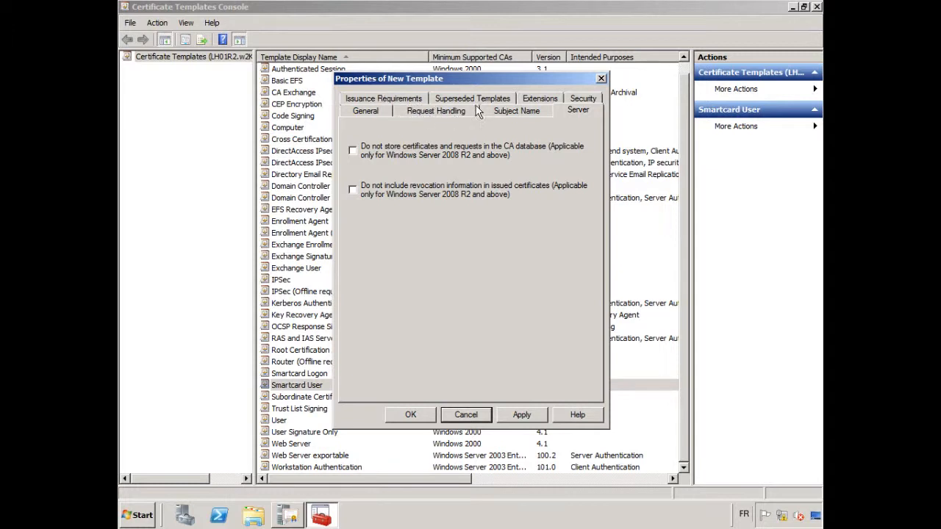
left_click(382, 101)
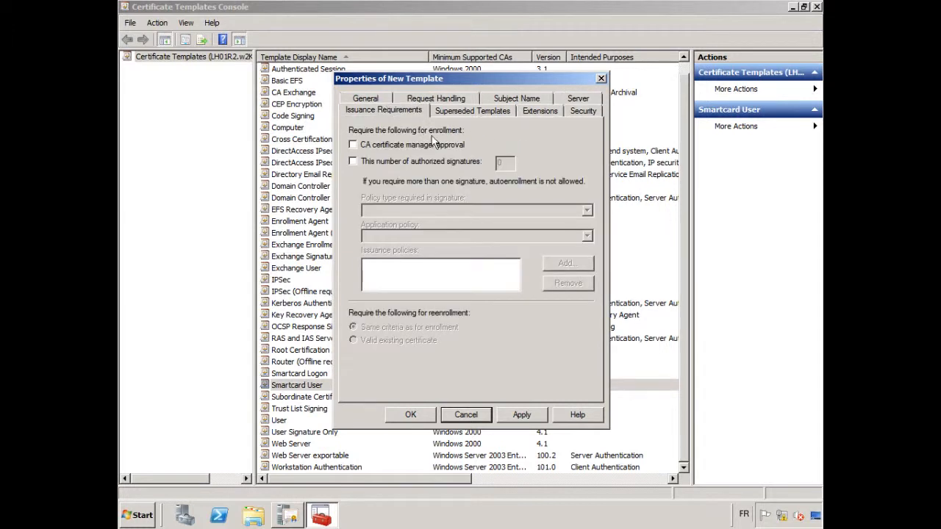
left_click(452, 118)
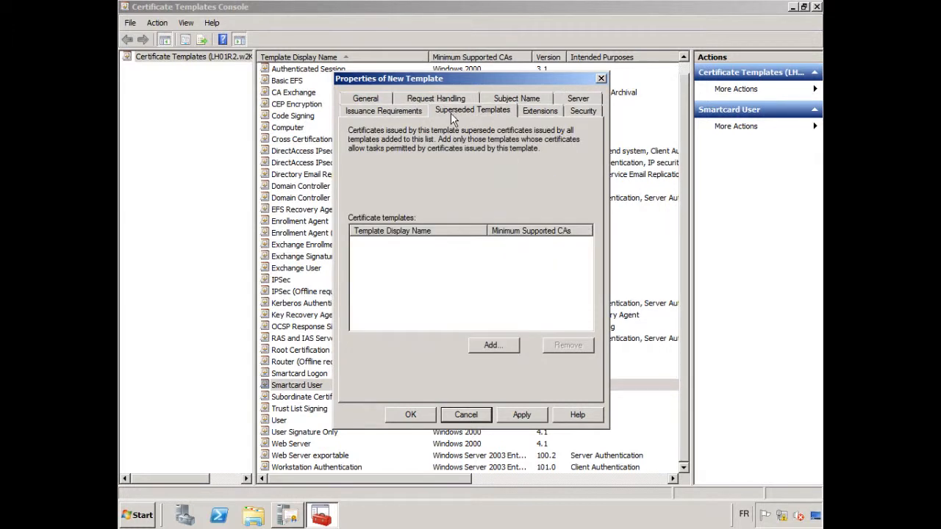
Examine the application policies included in the new template's extensions.
left_click(551, 112)
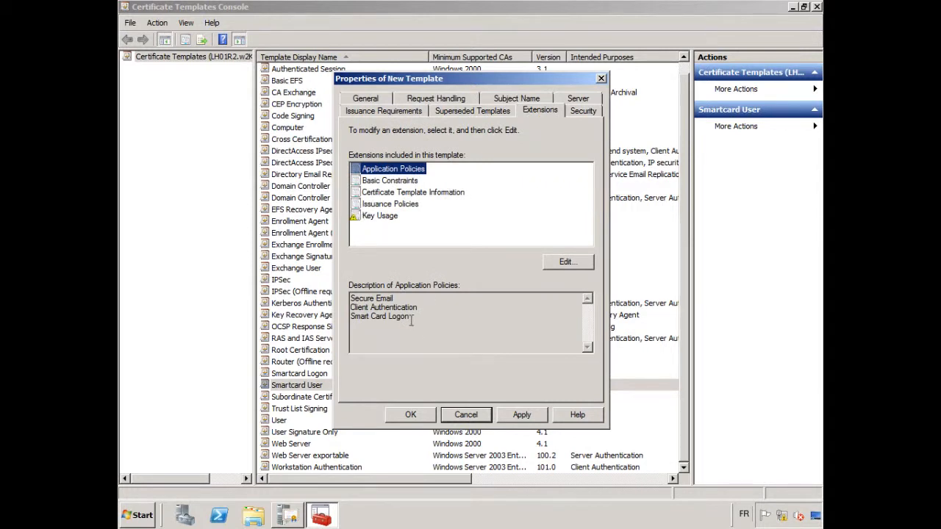
left_click_drag(421, 318, 349, 296)
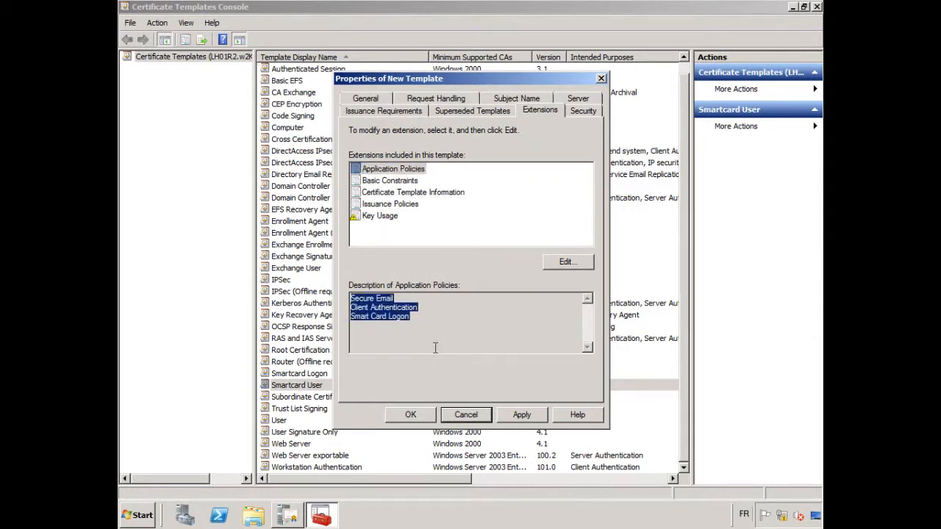
left_click_drag(446, 330, 329, 292)
left_click(416, 318)
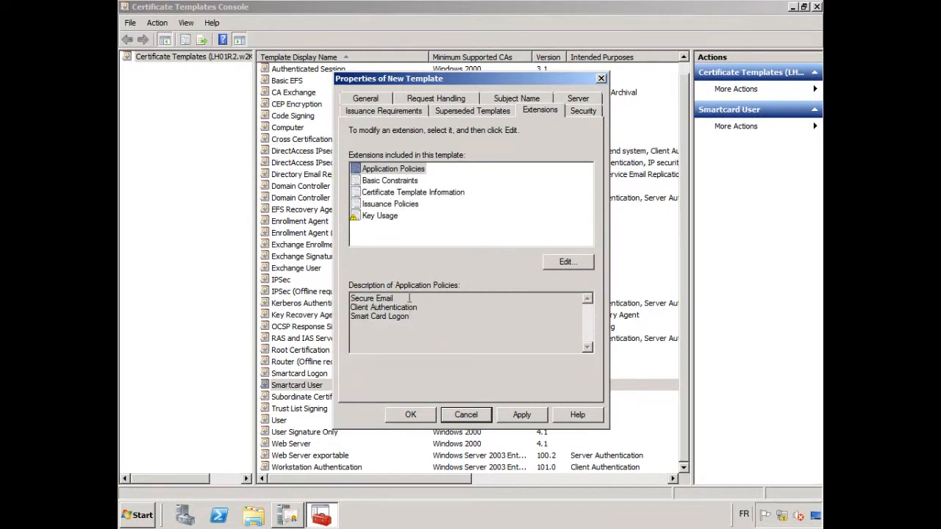
left_click_drag(409, 298, 332, 299)
left_click_drag(424, 308, 332, 316)
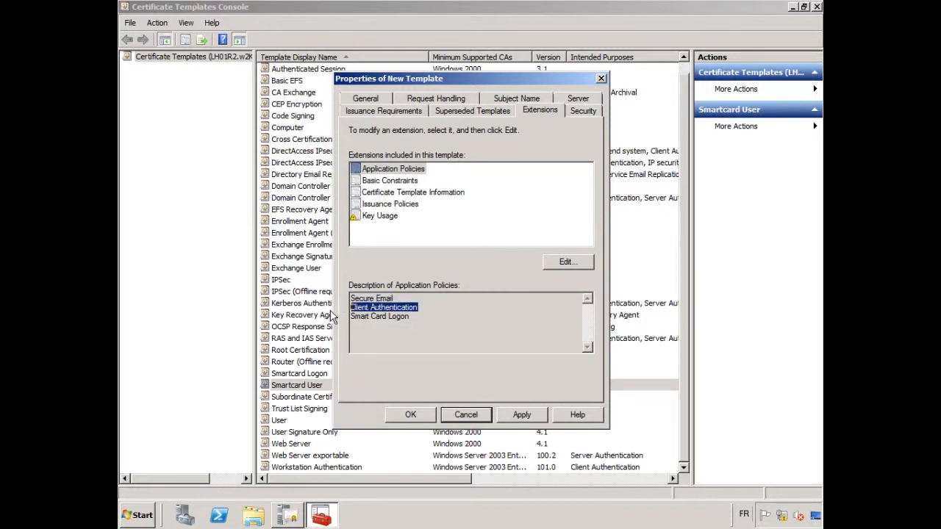
left_click_drag(417, 318, 332, 323)
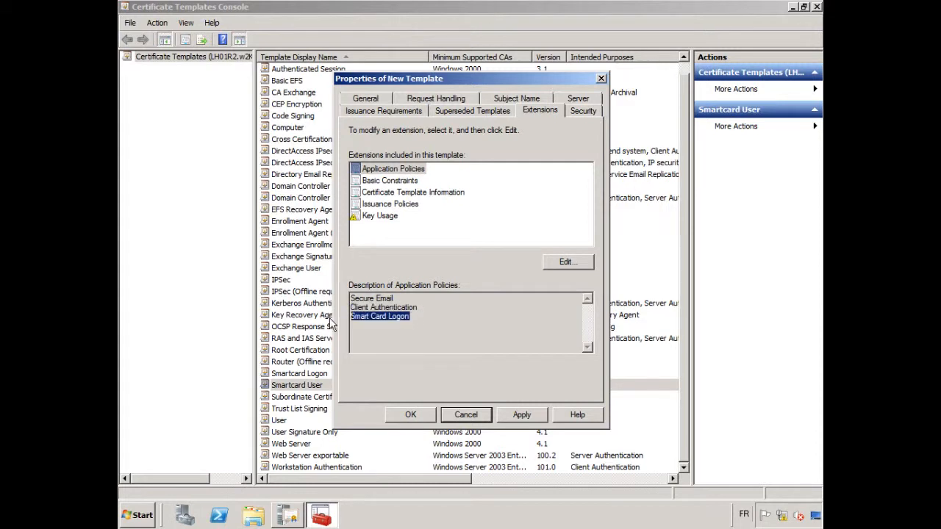
left_click(434, 323)
left_click_drag(429, 321, 344, 310)
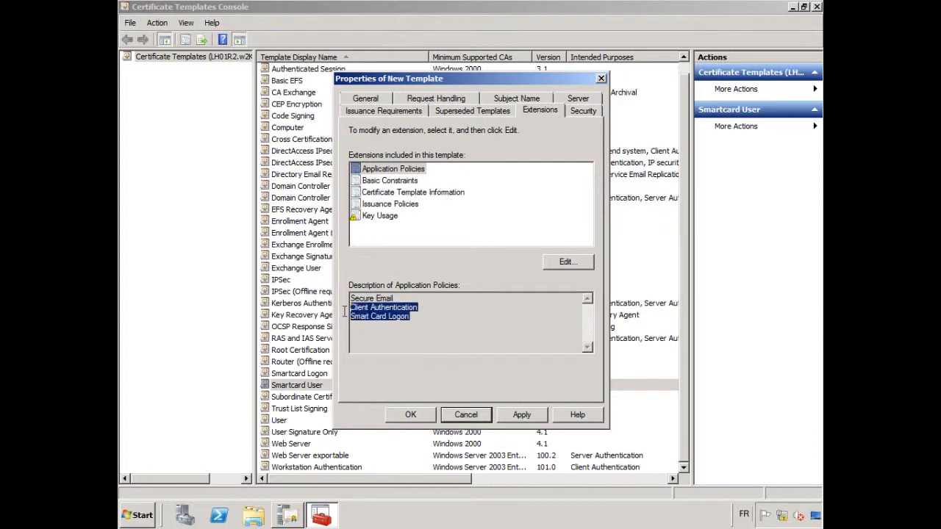
left_click(416, 318)
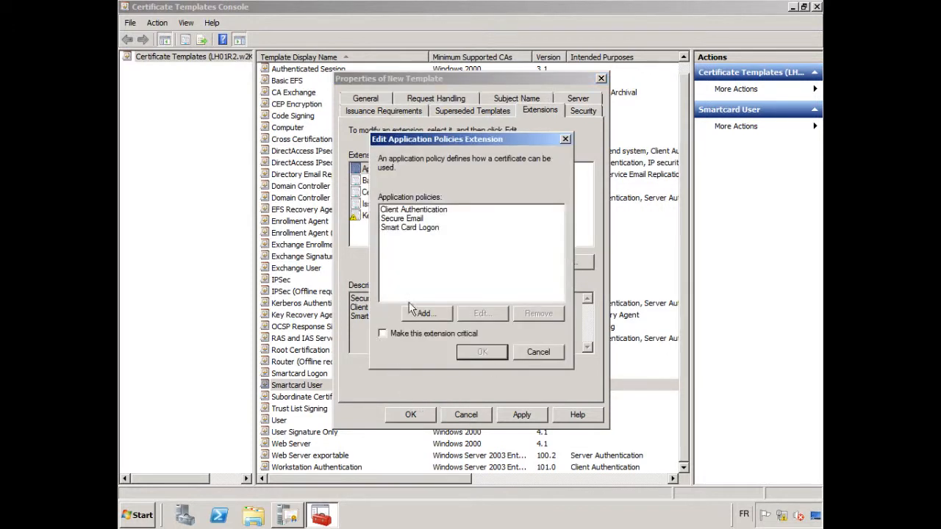
Look through the available application policies and start a new one named "BitLocker Drive Encryption".
left_click(432, 314)
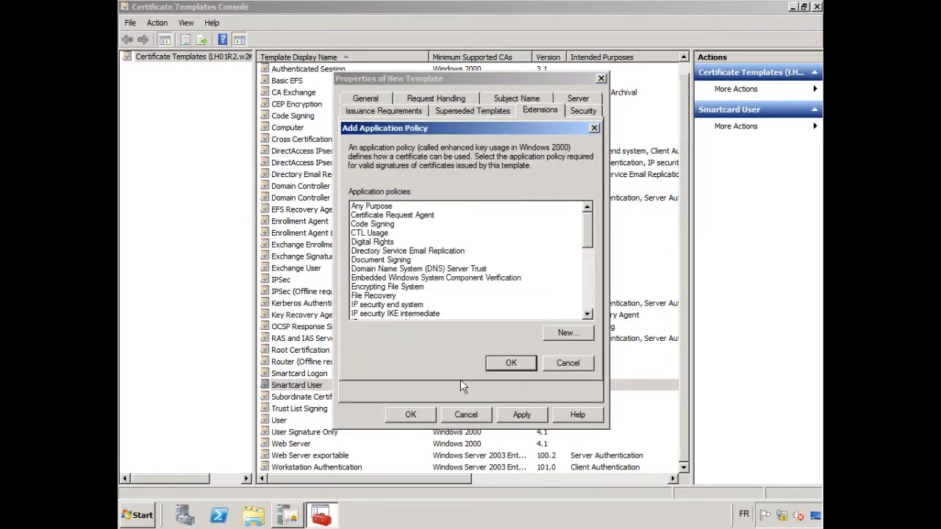
left_click(398, 260)
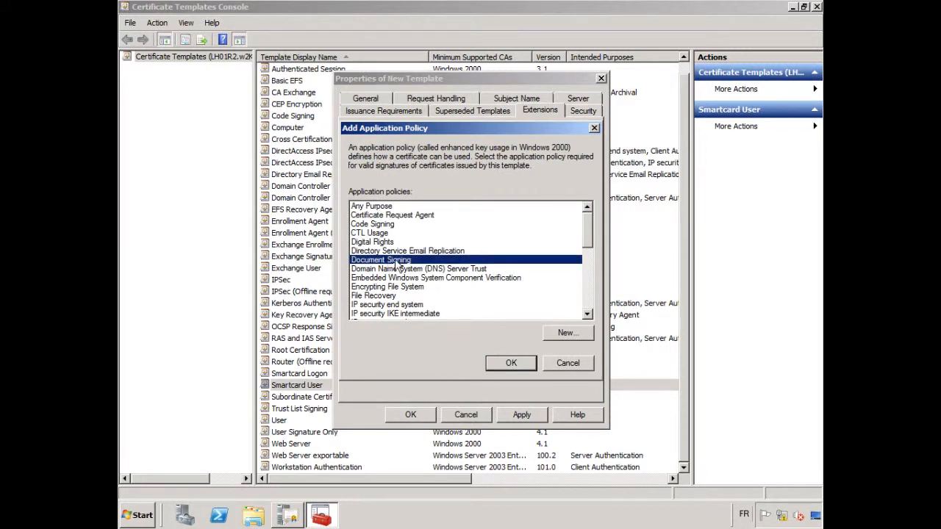
scroll(397, 261, "down", 2)
scroll(397, 261, "down", 6)
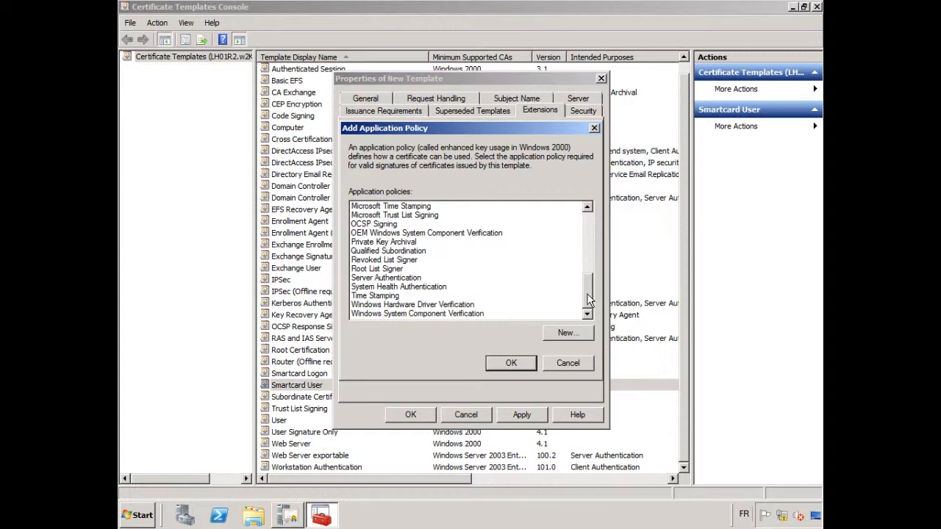
left_click_drag(586, 295, 589, 221)
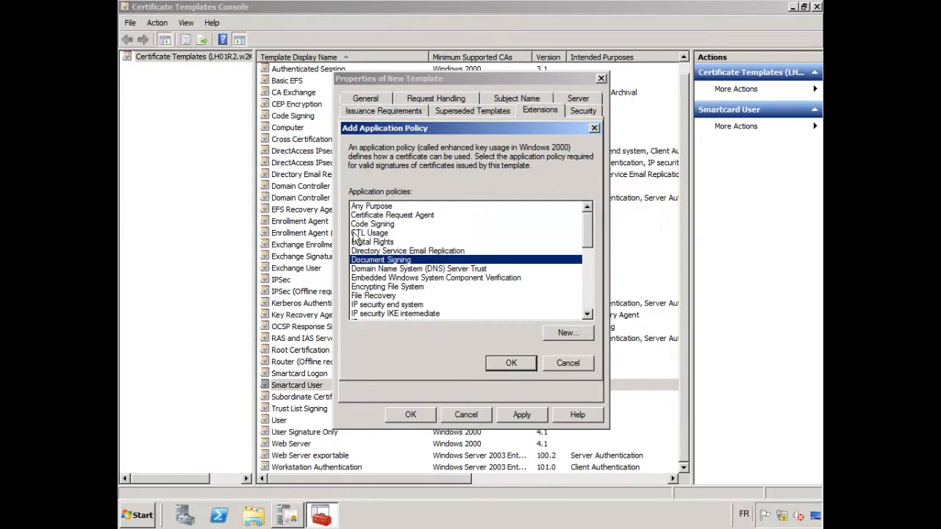
left_click(576, 334)
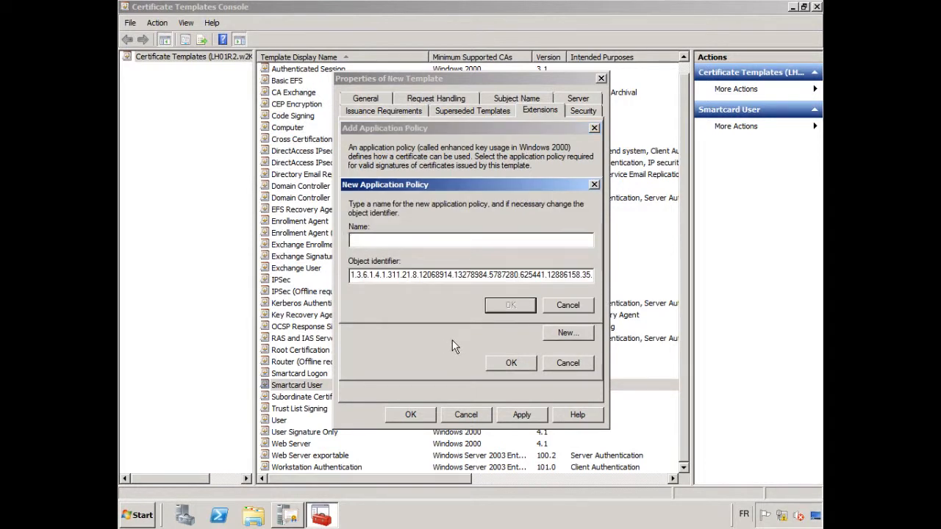
type("BitLocker Drive Encryptio")
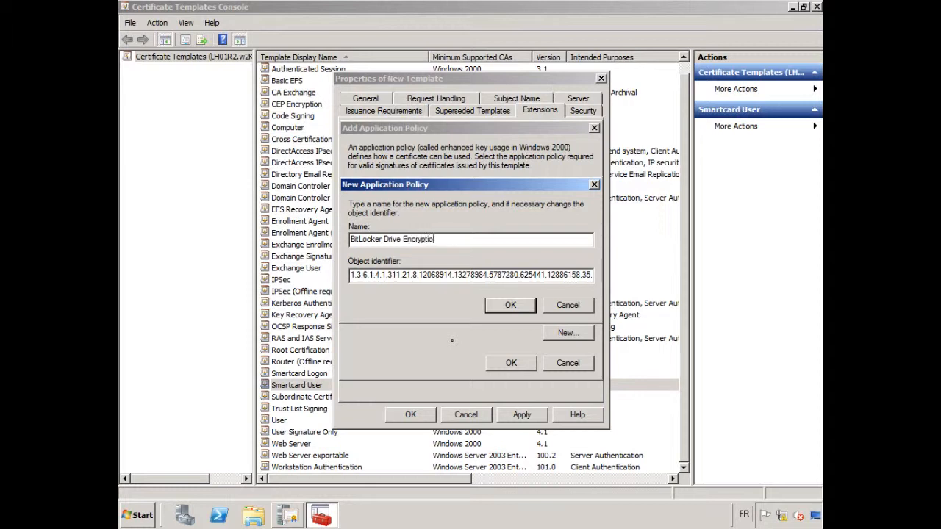
type("n")
Set the new application policy's object identifier to 1.3.6.1.4.1.311.67.1.1 and create the policy.
left_click_drag(401, 276, 652, 282)
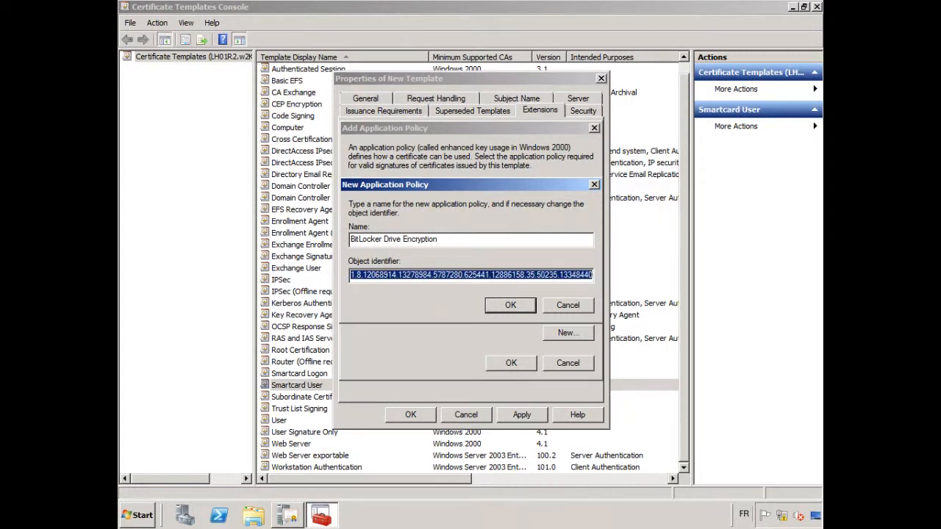
key("BackSpace")
key("BackSpace")
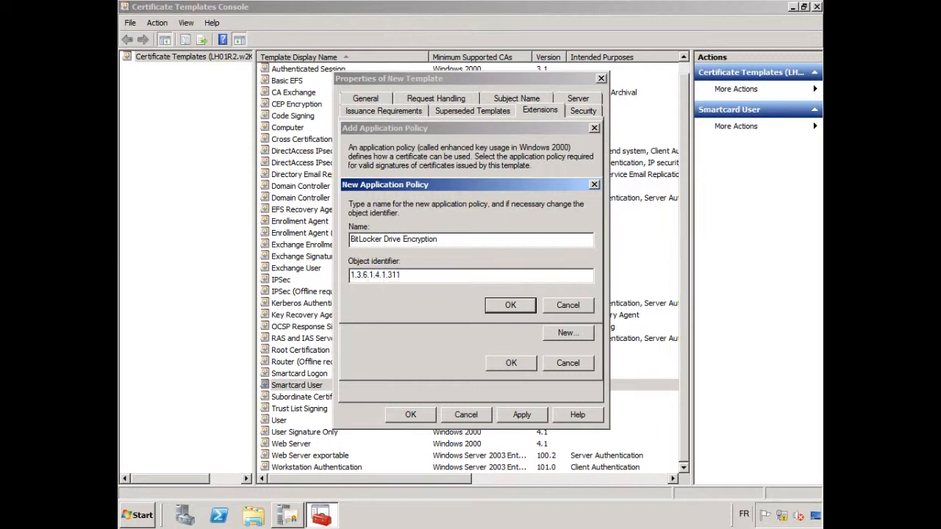
type(".67.1.1")
left_click(509, 306)
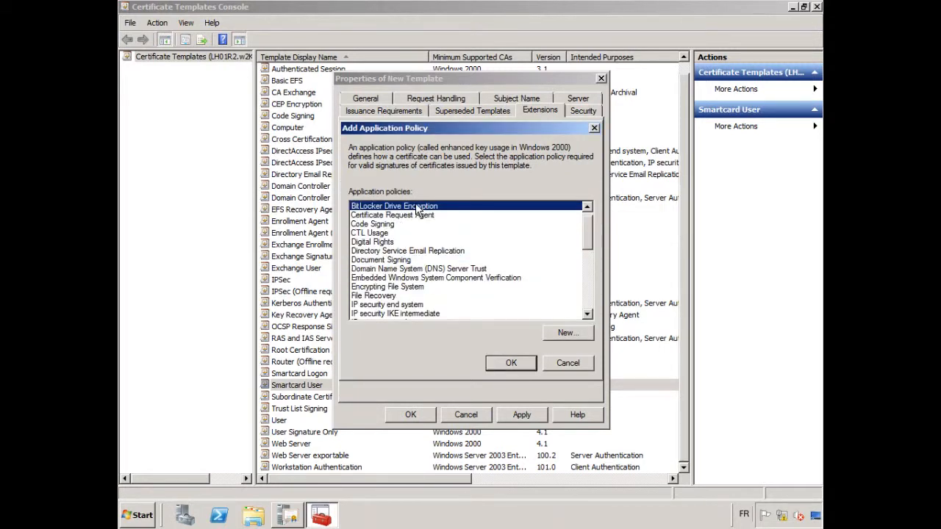
Add the BitLocker Drive Encryption policy to the new template's application policies extension.
left_click(398, 216)
key("Up")
left_click(511, 362)
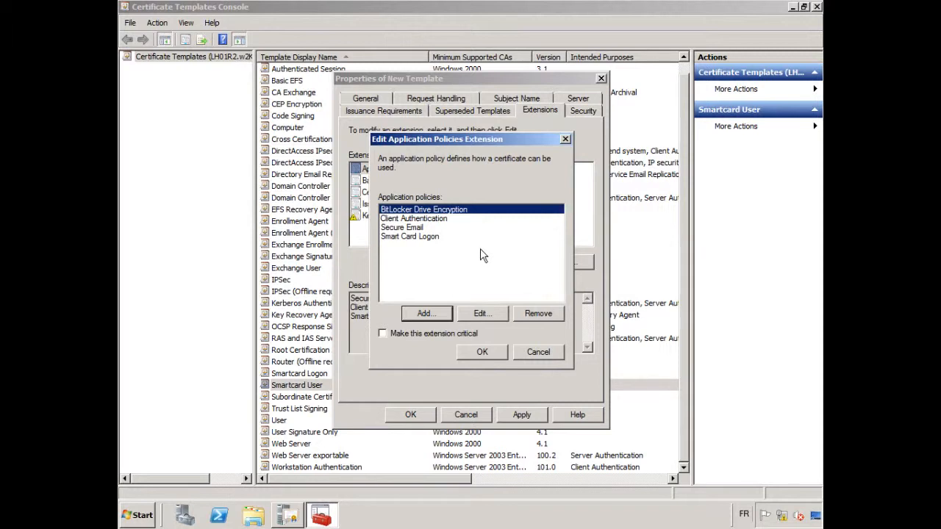
left_click(485, 352)
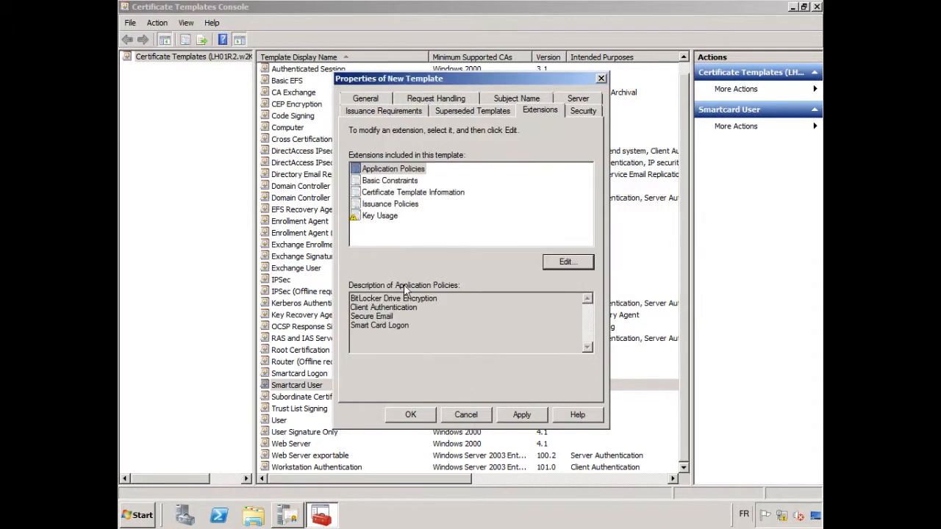
Review the template's Key Usage extension and the security permissions of its listed users and groups.
left_click(382, 216)
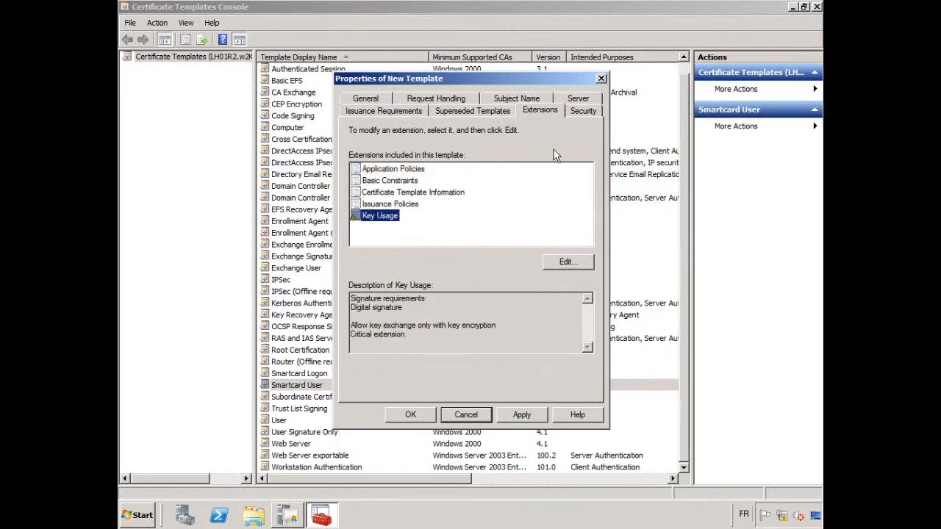
left_click(581, 112)
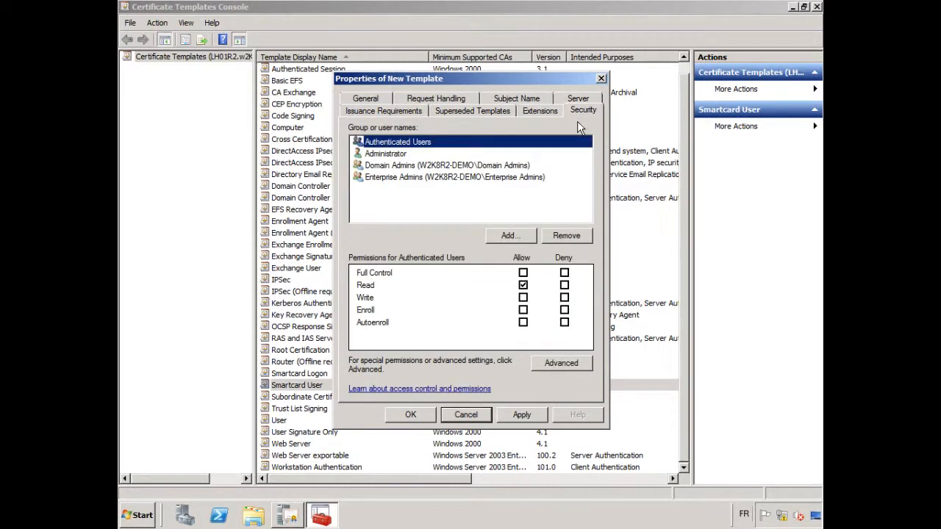
key("Down")
key("Down")
key("Down")
left_click(407, 166)
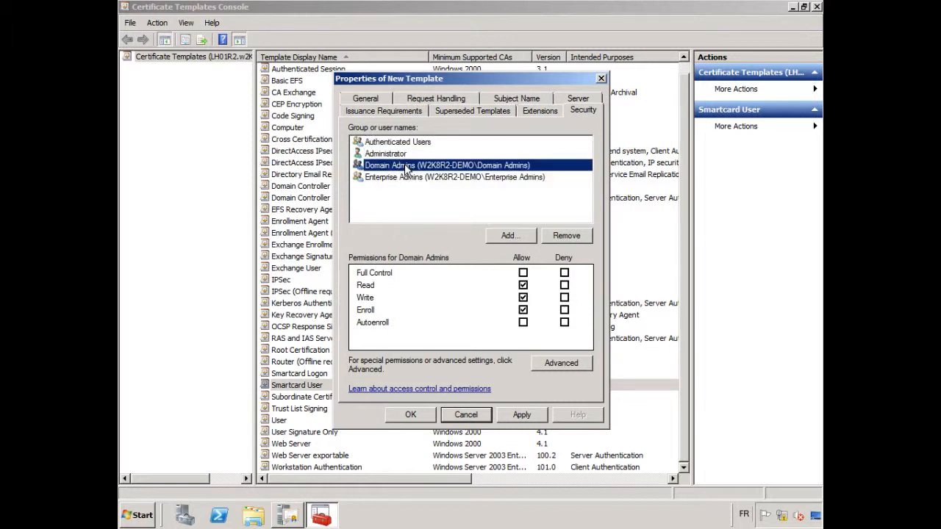
left_click(402, 155)
Allow the Write and Enroll permissions for Authenticated Users on the new template.
left_click(401, 143)
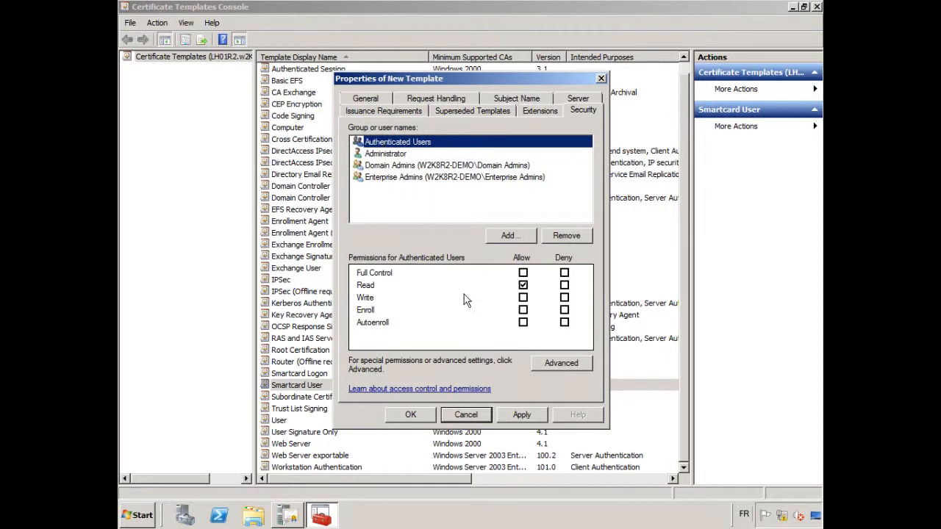
left_click(523, 297)
left_click(523, 309)
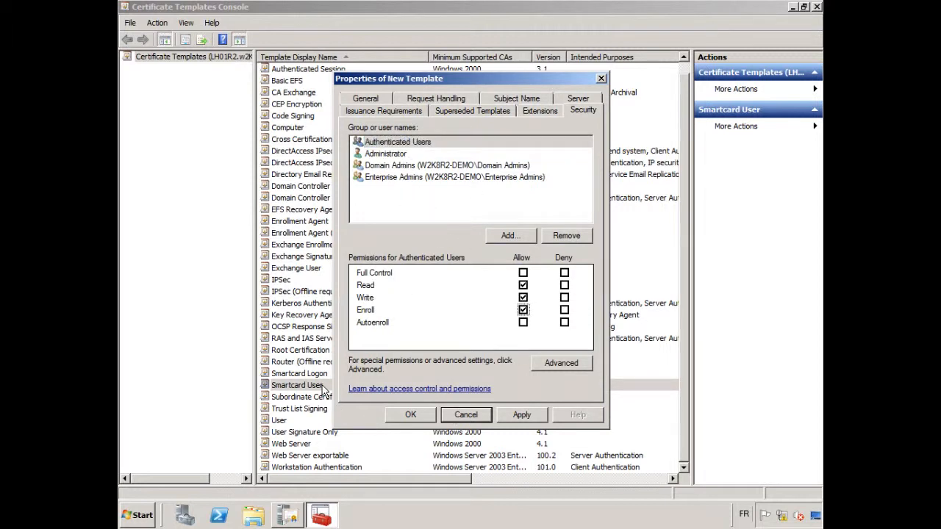
left_click(397, 144)
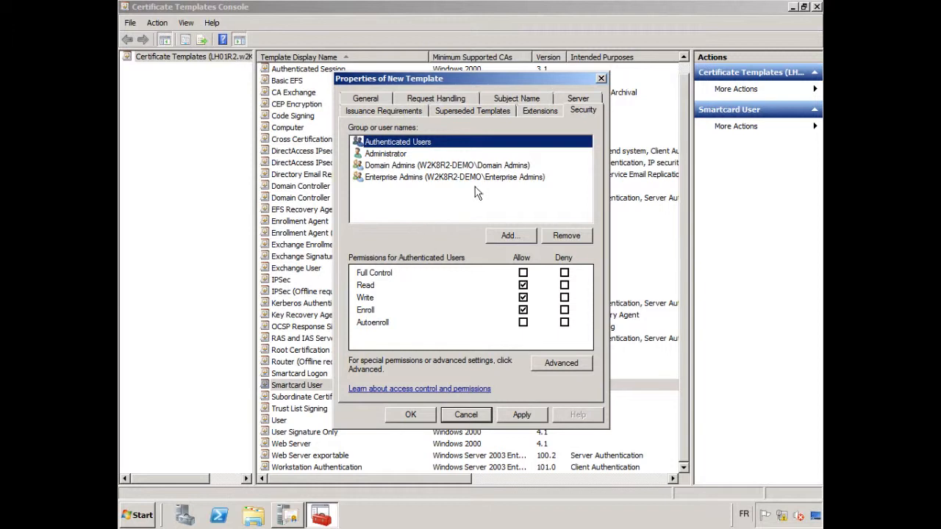
Allow the Enroll permission for Administrator and check the permissions of Domain Admins, Enterprise Admins and Authenticated Users.
left_click(393, 155)
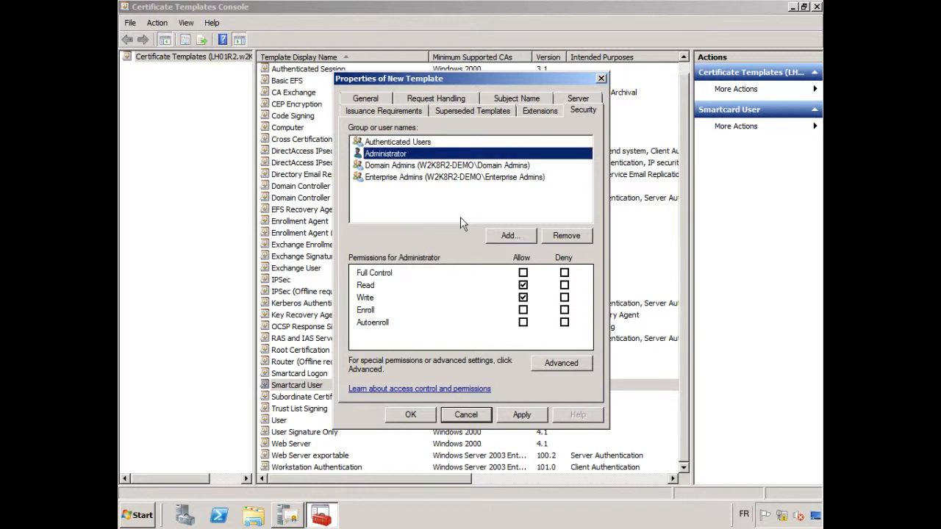
left_click(522, 309)
left_click(394, 165)
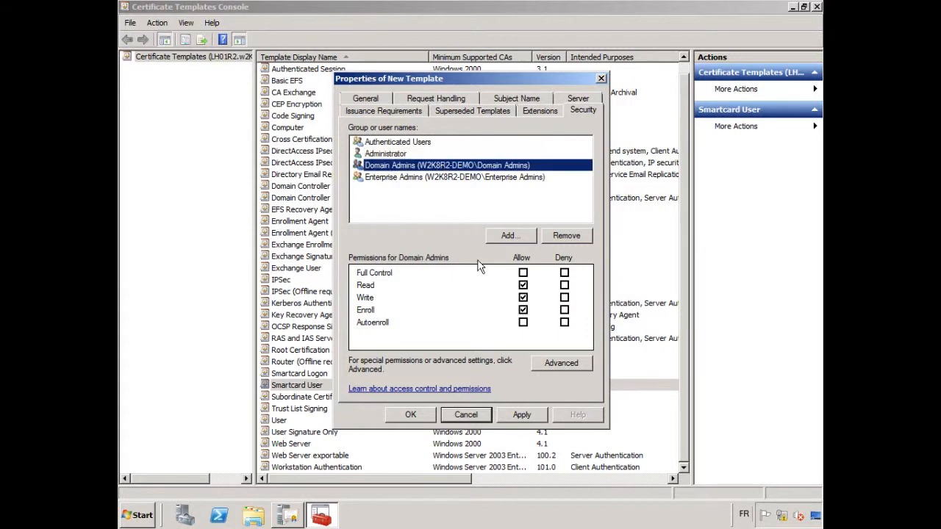
left_click(402, 178)
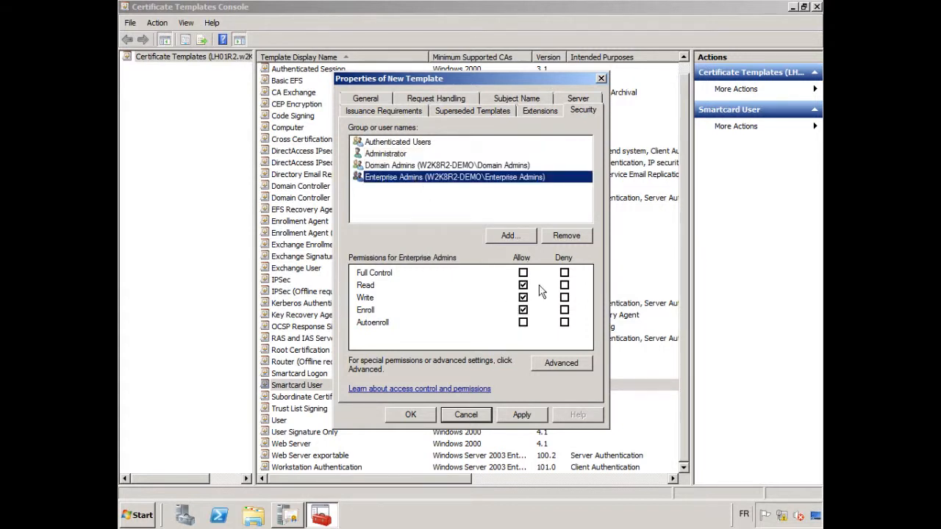
left_click(397, 142)
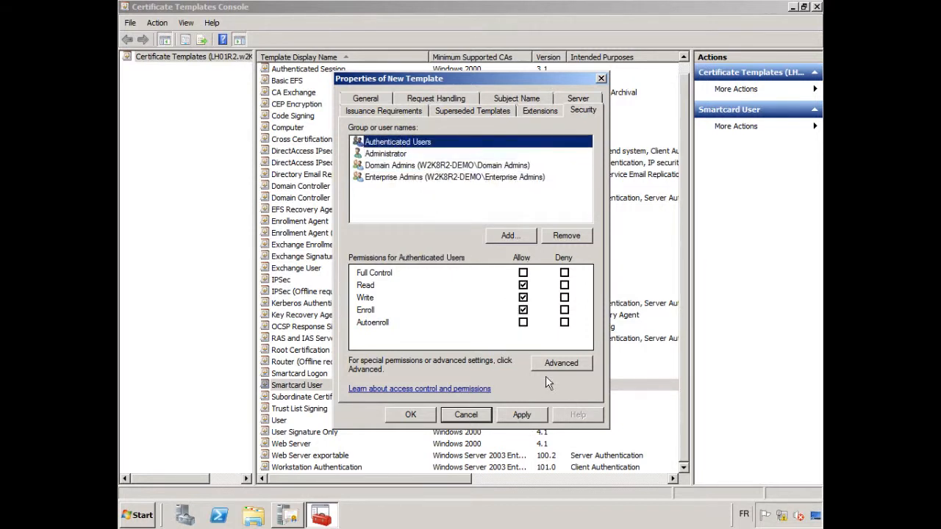
Apply and save the new template's properties, and close the certificate templates console.
left_click(521, 414)
left_click(429, 419)
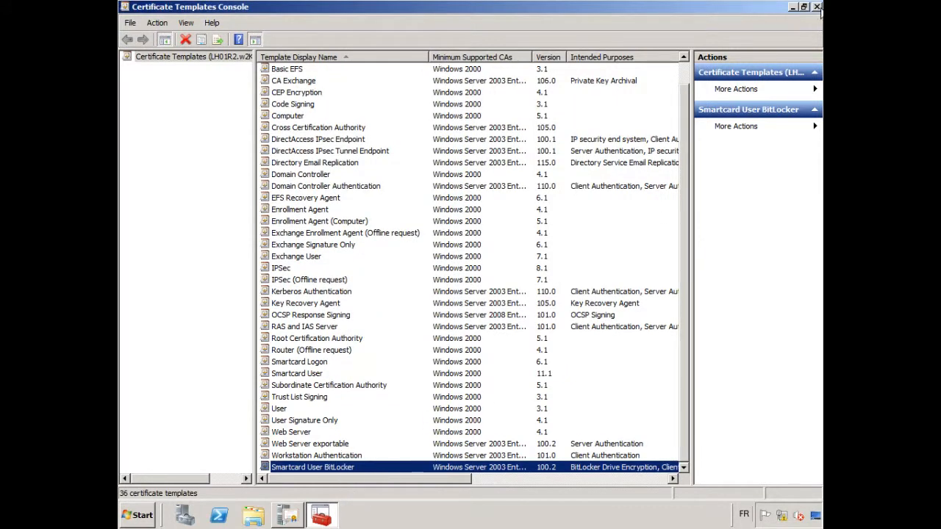
left_click(816, 7)
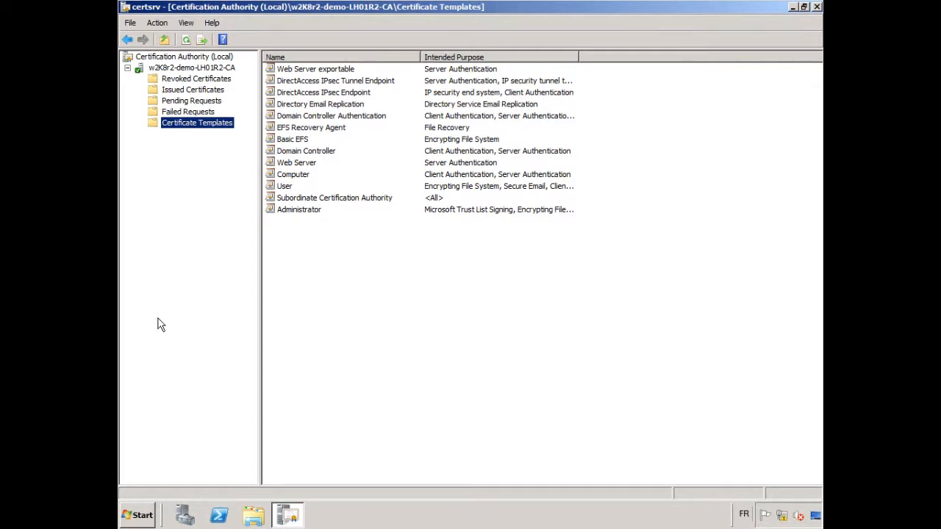
Enable the Smartcard User BitLocker template as a new certificate template to issue on the certification authority.
right_click(211, 127)
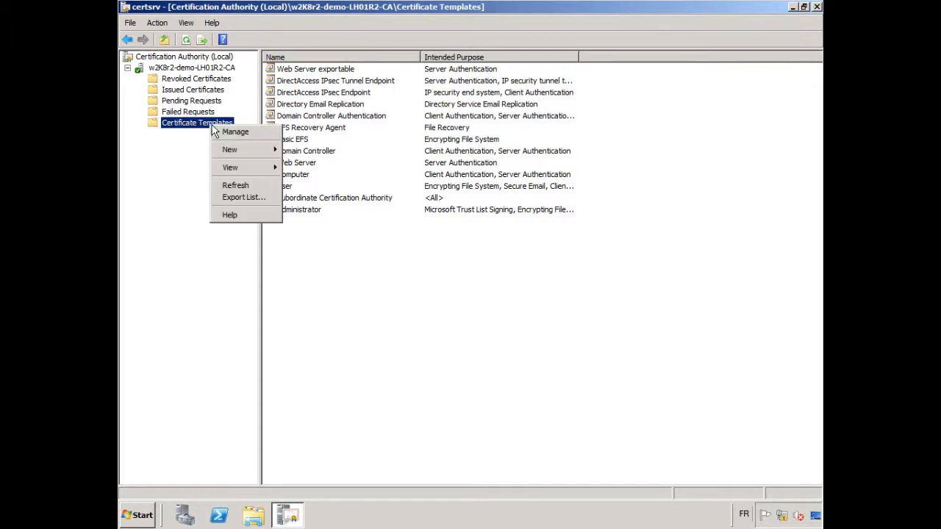
mouse_move(245, 150)
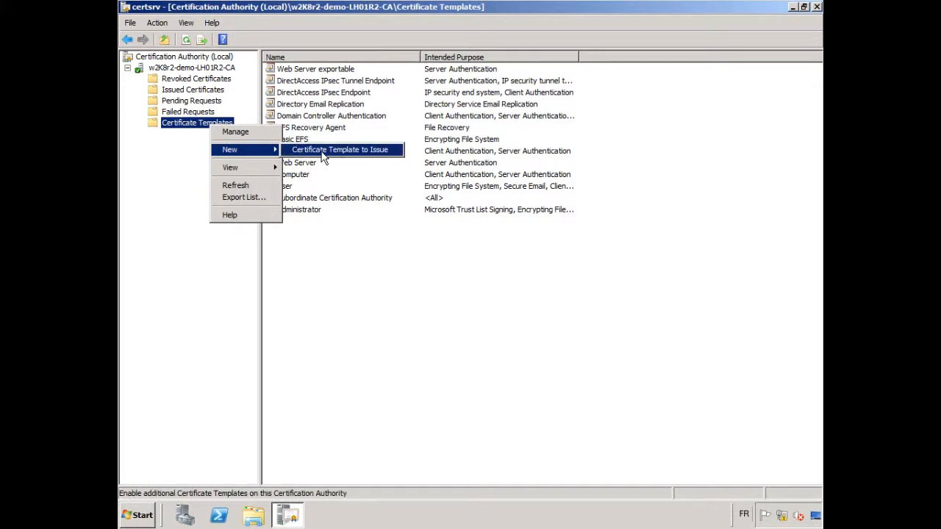
left_click(323, 157)
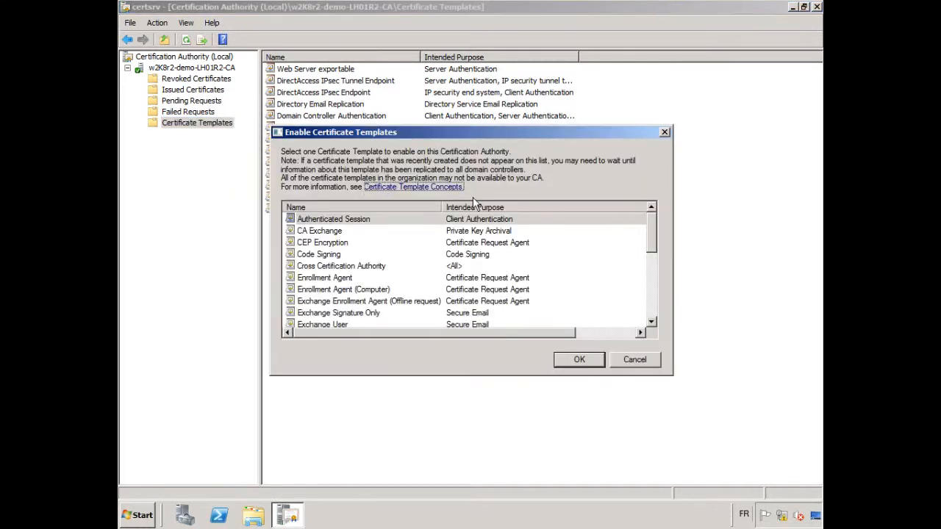
left_click_drag(650, 228, 653, 296)
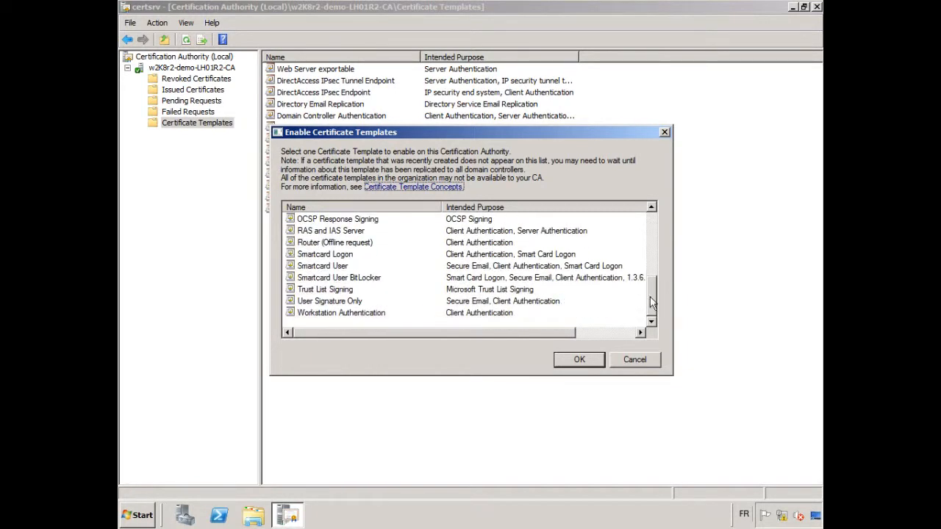
left_click(362, 278)
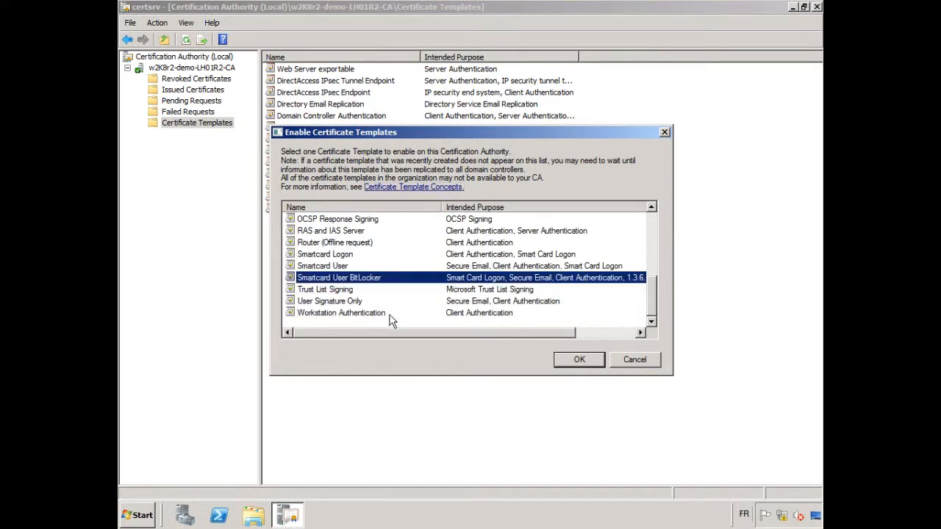
left_click(579, 359)
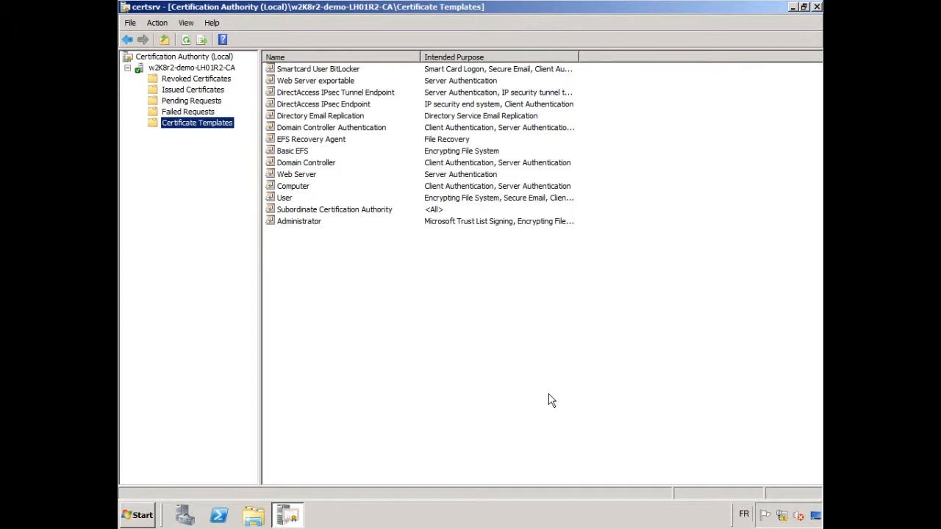
Stop and restart the service of the w2K8r2-demo-LH01R2-CA certification authority, and expand its node.
right_click(192, 71)
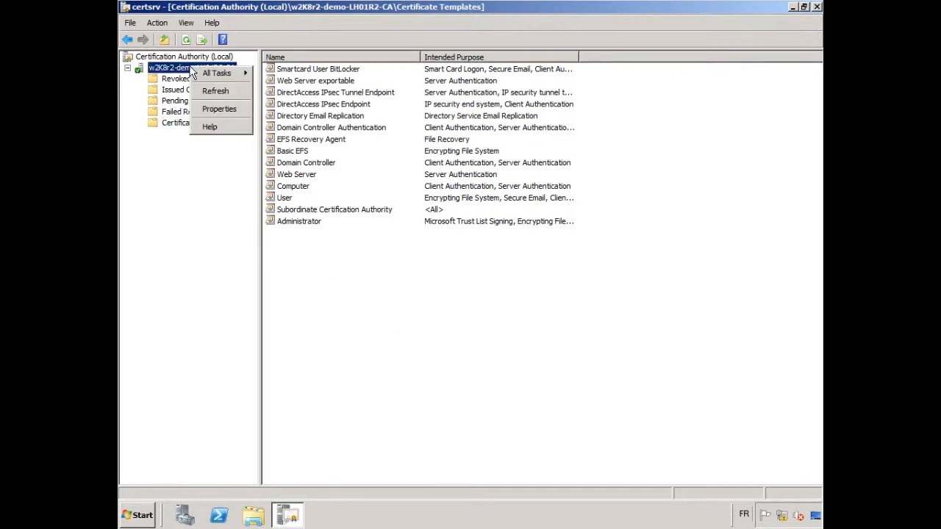
mouse_move(204, 81)
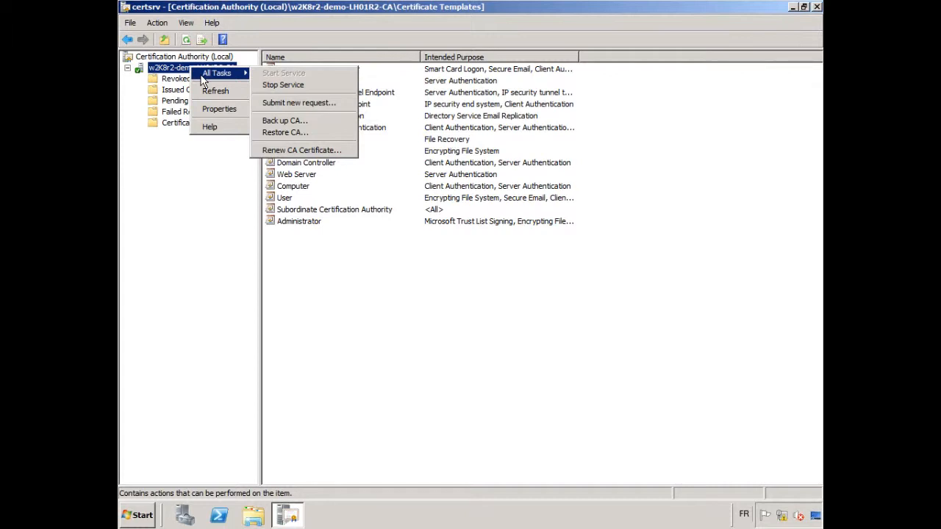
left_click(288, 85)
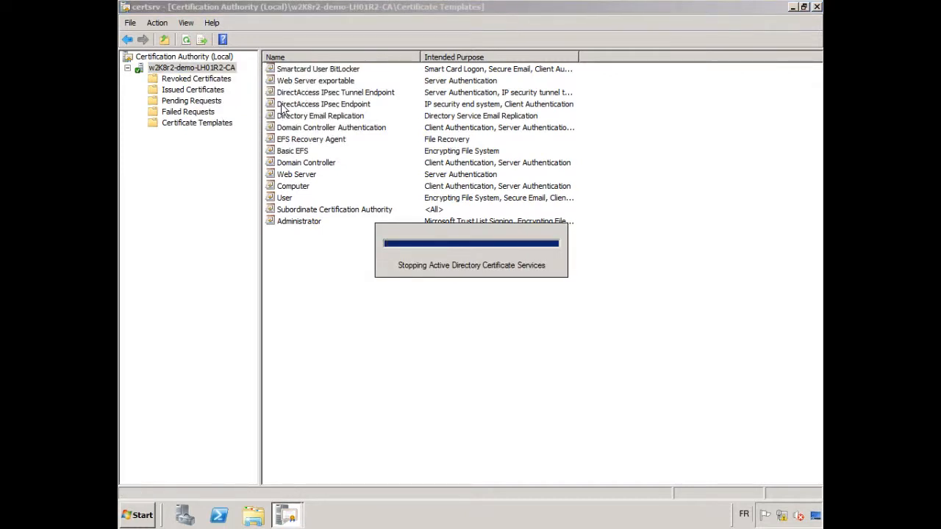
right_click(213, 68)
mouse_move(236, 76)
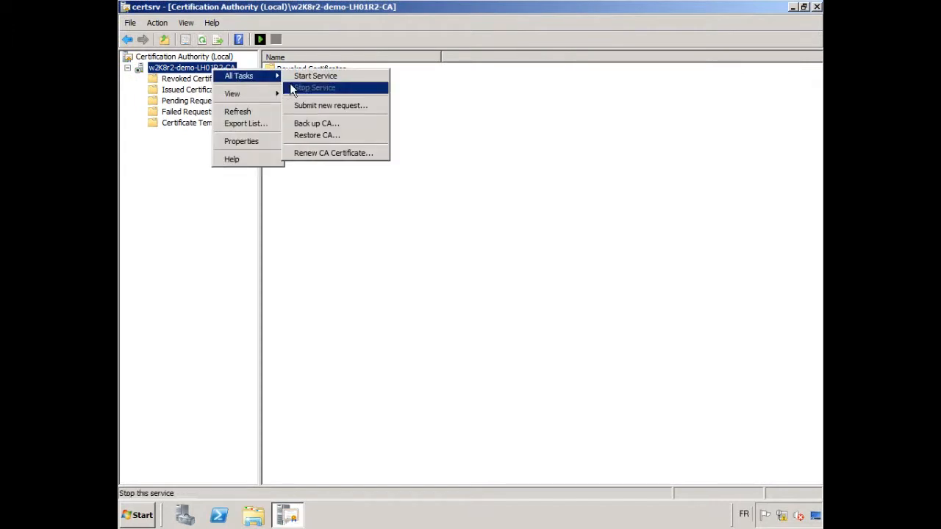
left_click(301, 76)
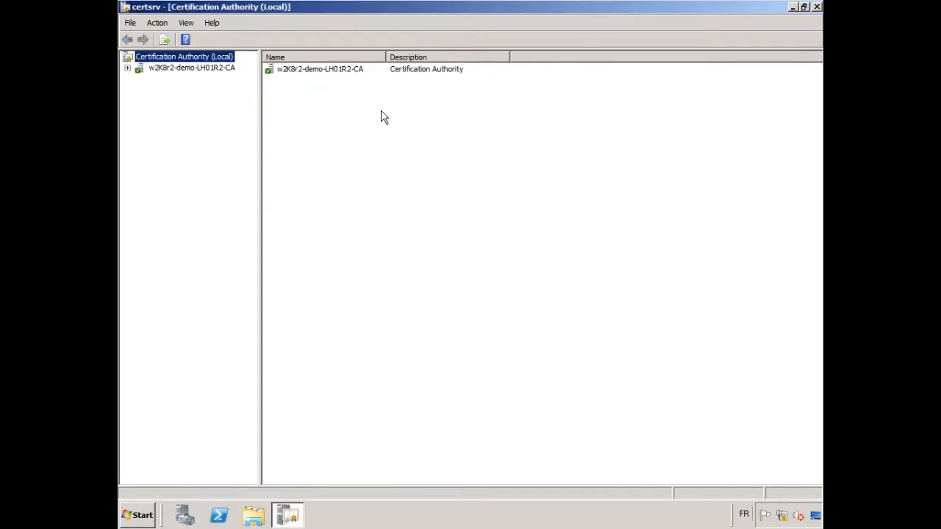
left_click(128, 68)
left_click(140, 68)
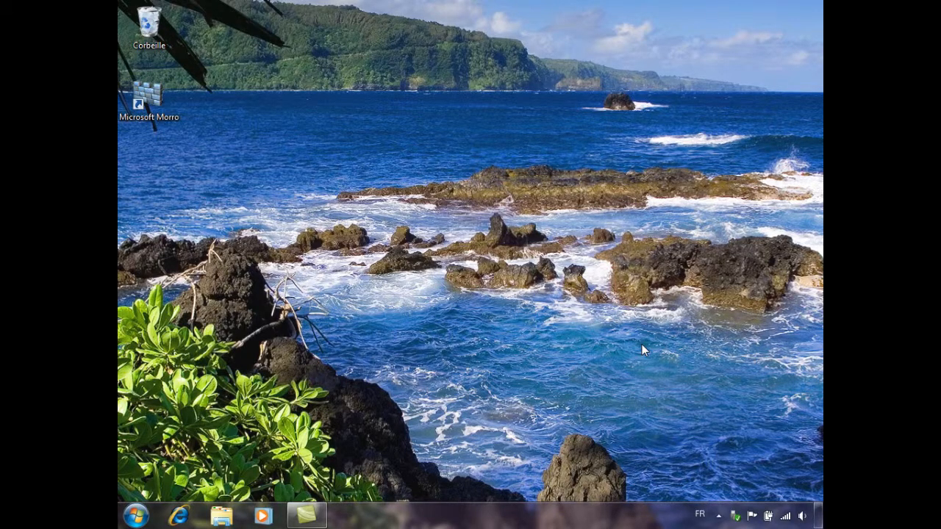
Open an empty management console by running mmc.
left_click(128, 520)
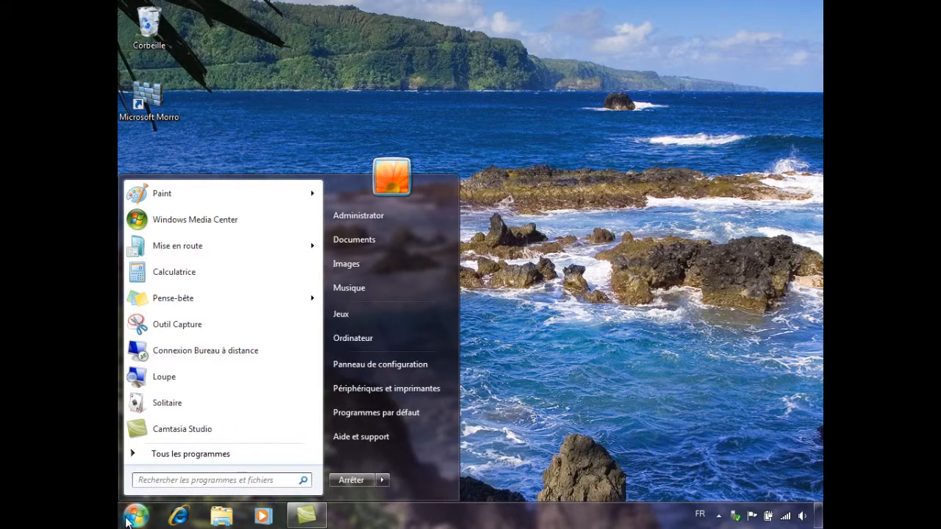
left_click(176, 481)
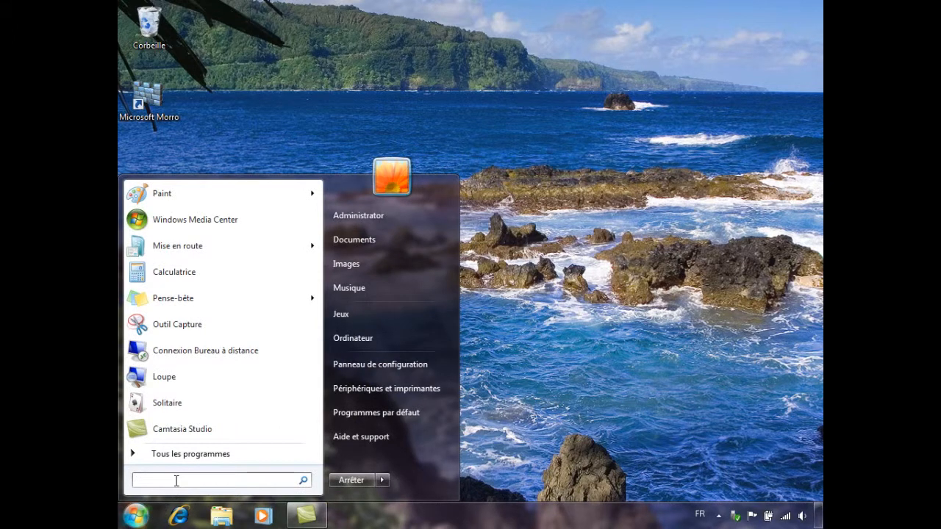
type("mmc")
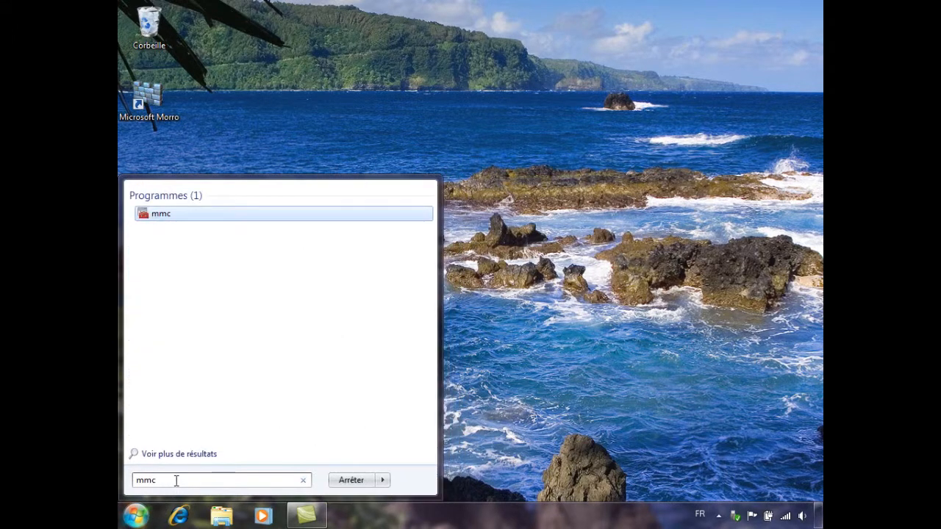
key("Return")
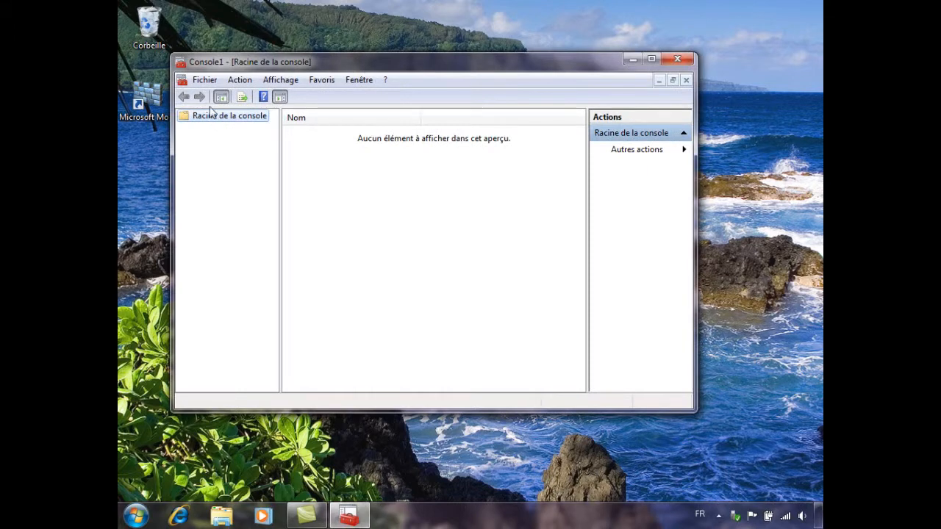
Add the Certificats snap-in for the current user account (Mon compte d'utilisateur) to the console.
left_click(206, 80)
left_click(246, 163)
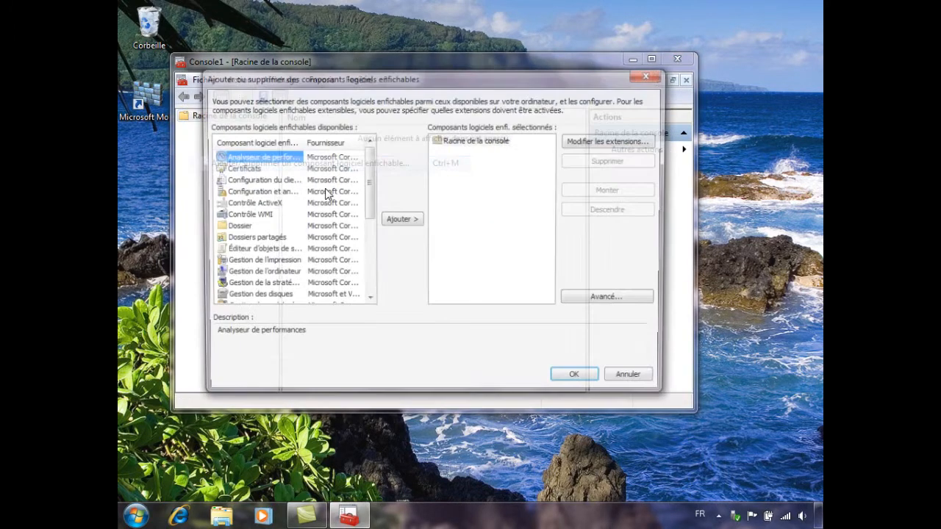
double_click(232, 168)
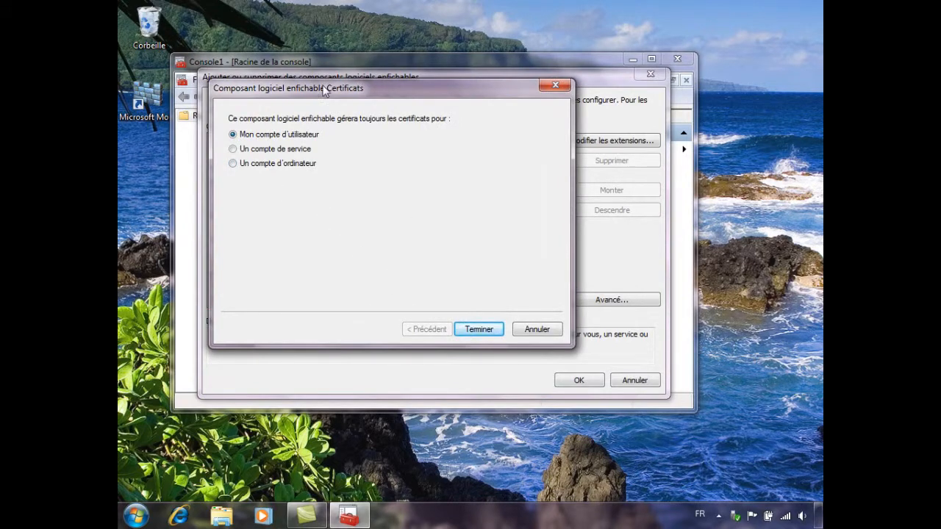
left_click_drag(323, 88, 370, 213)
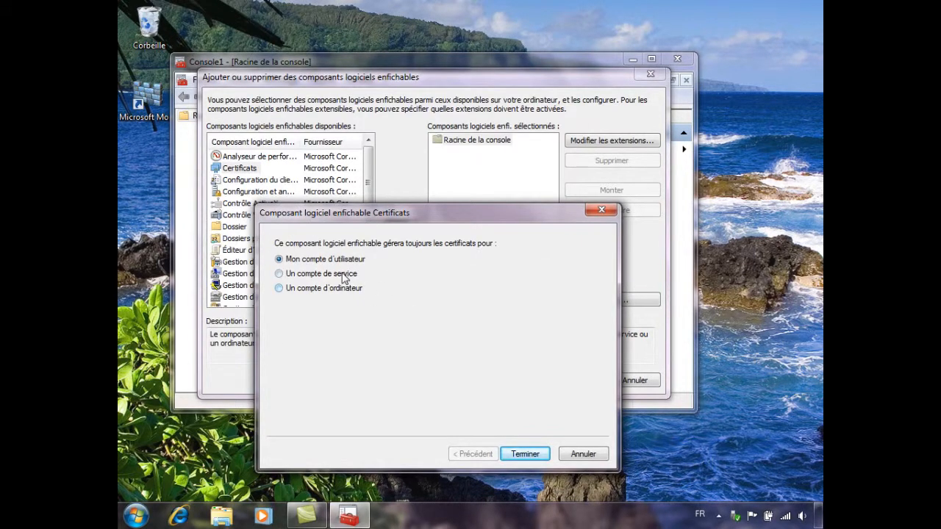
left_click(524, 453)
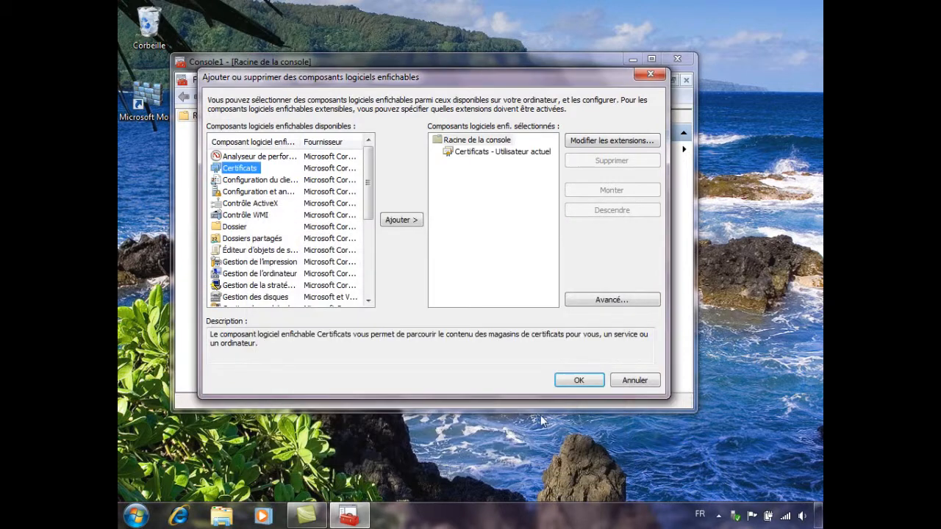
left_click(576, 380)
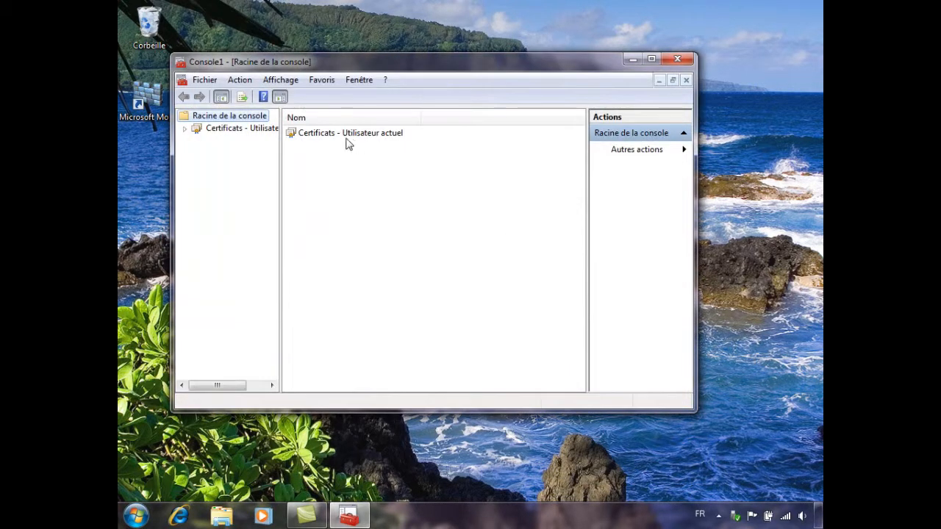
Open the current user's Personnel certificate store, widen the console tree and maximize the console window.
double_click(347, 140)
double_click(327, 135)
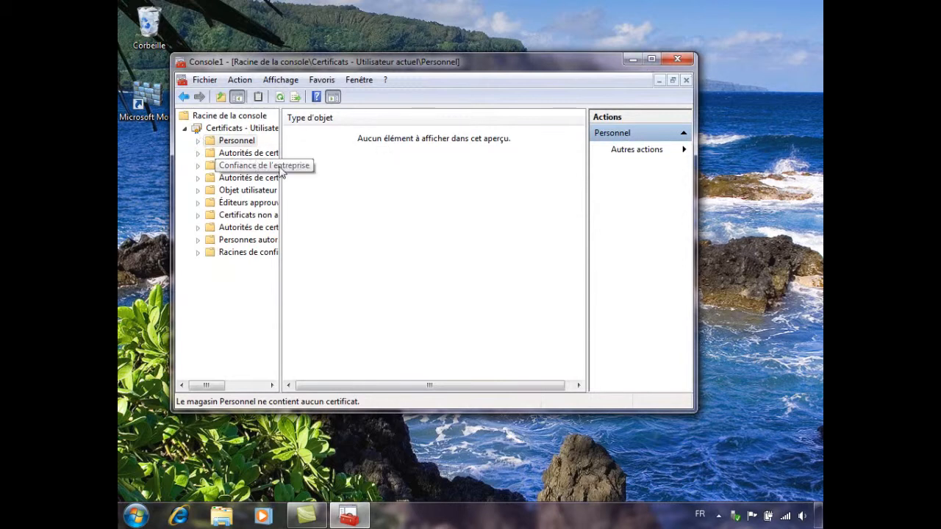
left_click_drag(280, 171, 385, 167)
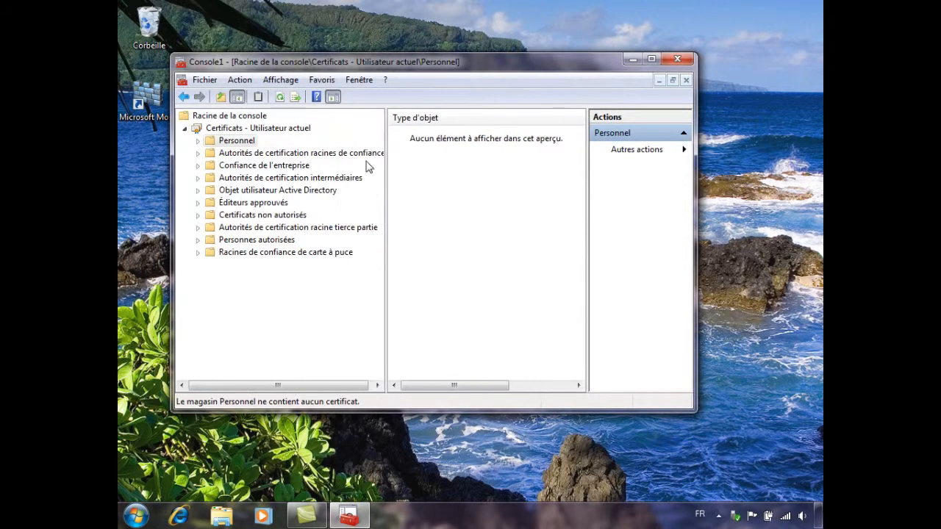
double_click(305, 64)
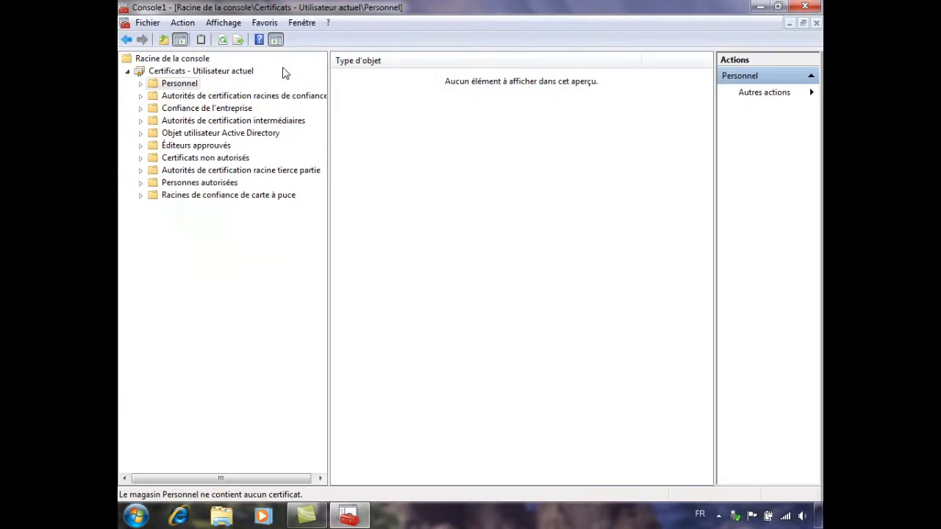
Check the w2K8r2-demo-LH01R2-CA certificate in the trusted root certification authorities, and return to the Personnel store.
left_click(141, 96)
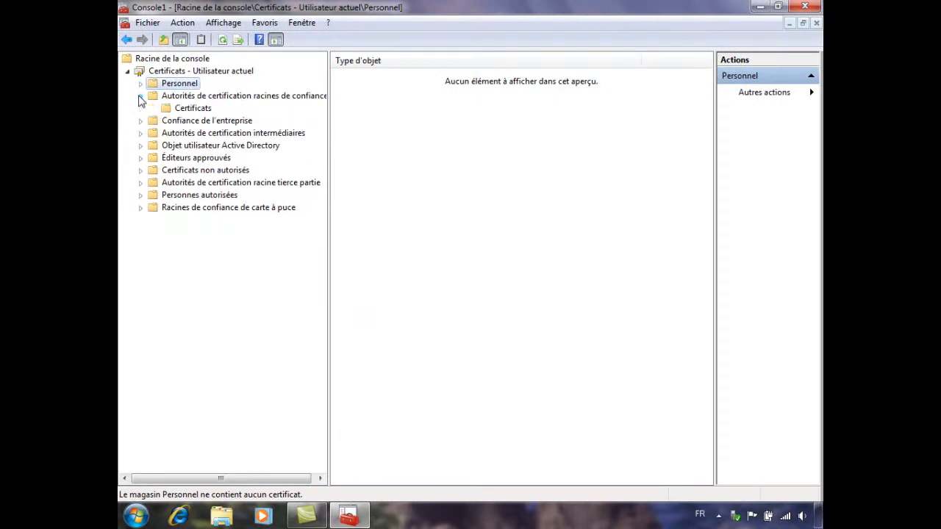
left_click(191, 108)
left_click(419, 234)
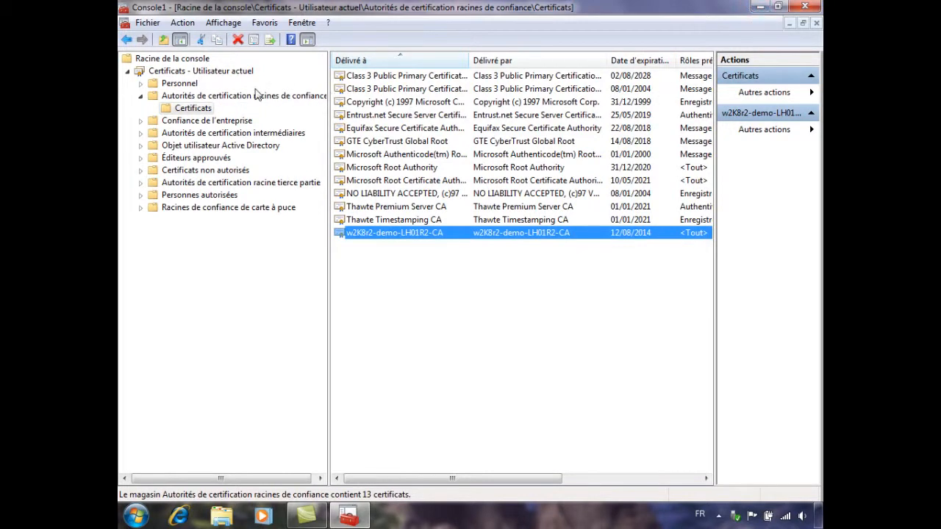
left_click(180, 84)
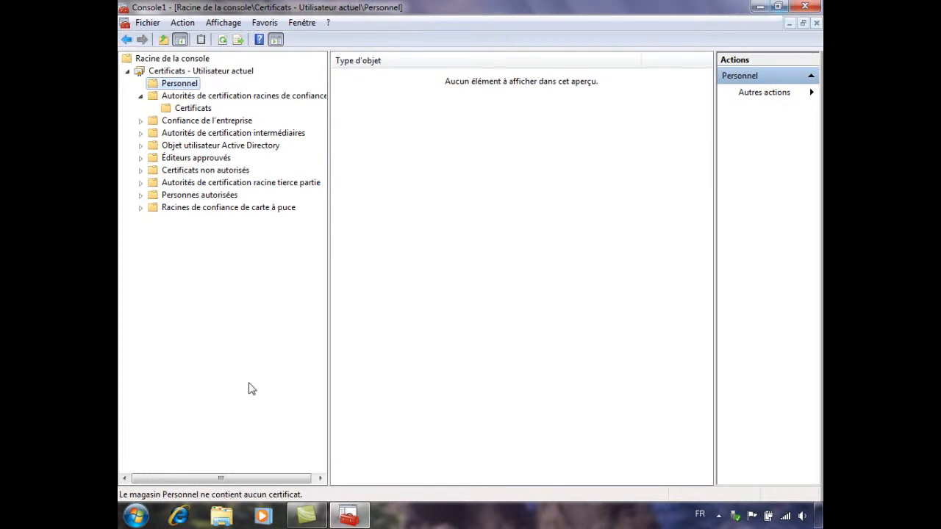
Open the computer management console and show its device manager.
left_click(136, 516)
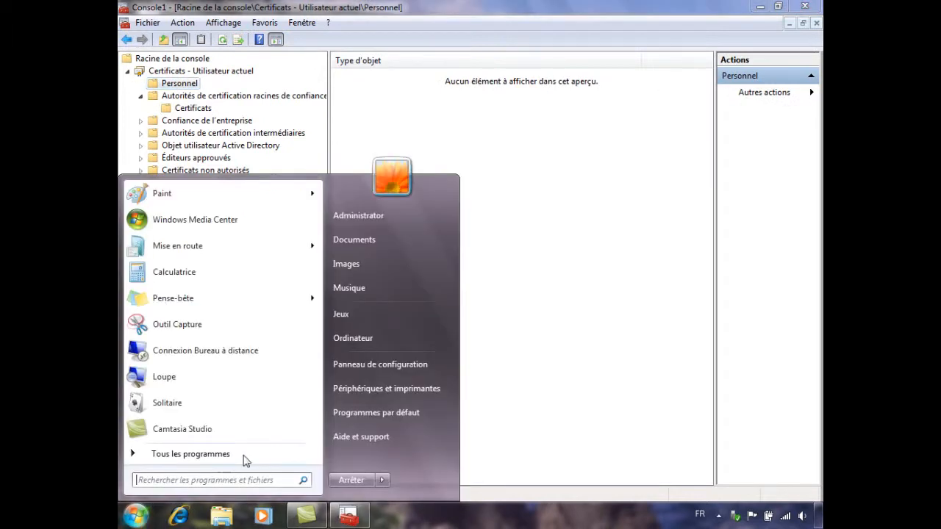
right_click(360, 338)
left_click(423, 368)
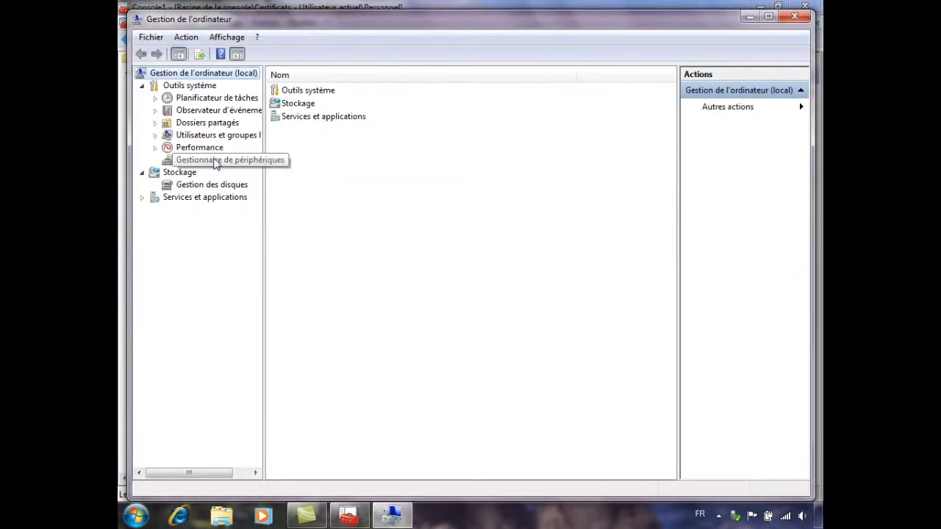
left_click(213, 160)
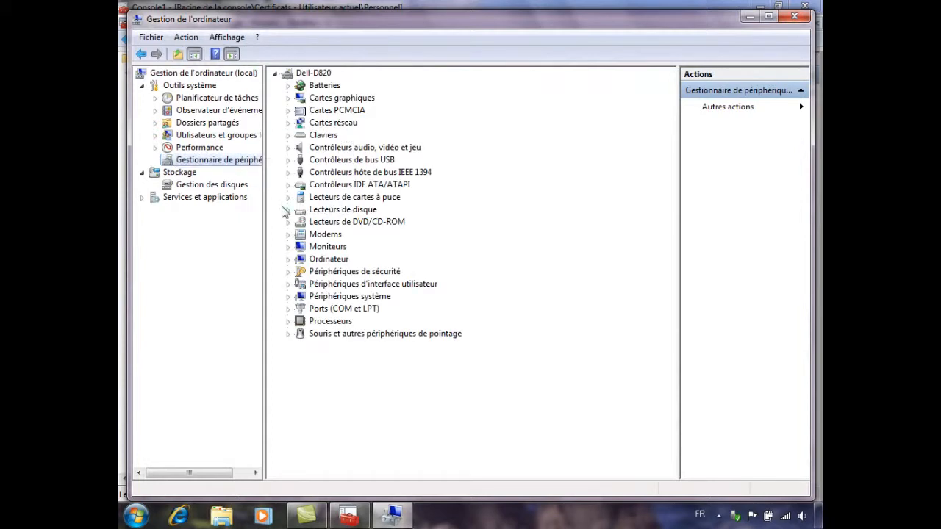
Examine the devices under Lecteurs de cartes à puce and Cartes à puce, and minimize the computer management window.
left_click(288, 199)
left_click(390, 214)
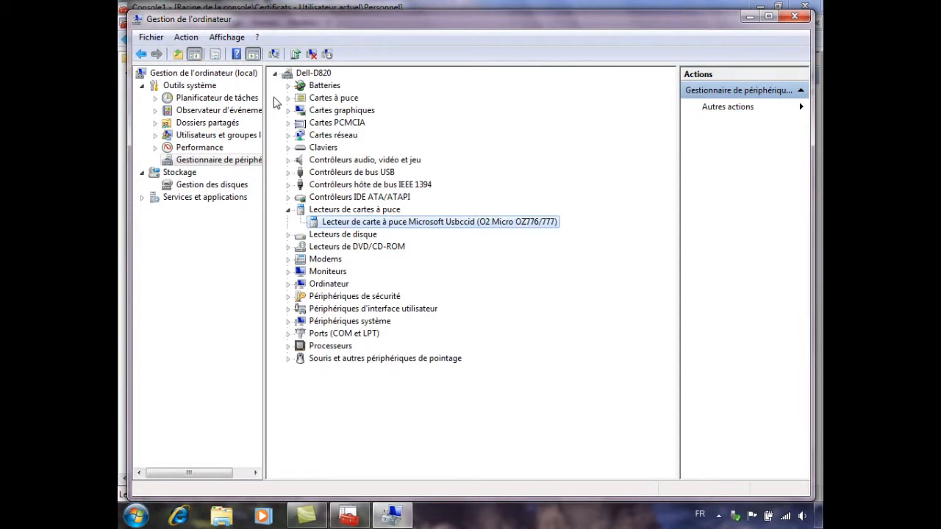
left_click(288, 99)
left_click(343, 111)
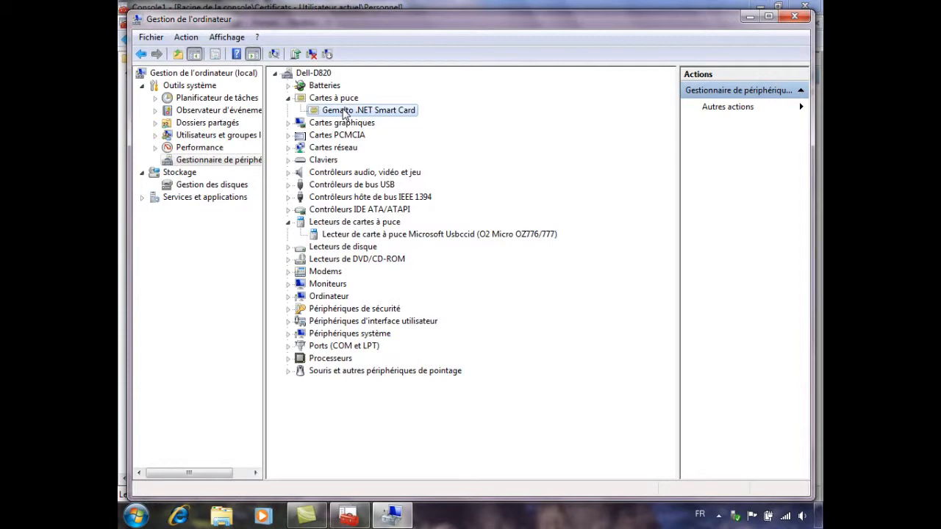
left_click(745, 18)
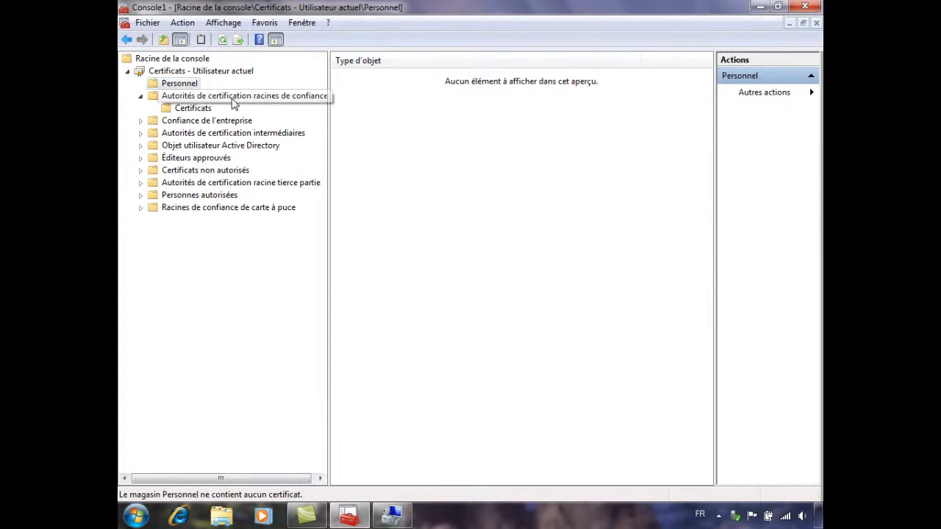
Start a new certificate request from the Personnel store and expand the details of the Active Directory enrollment policy.
right_click(192, 87)
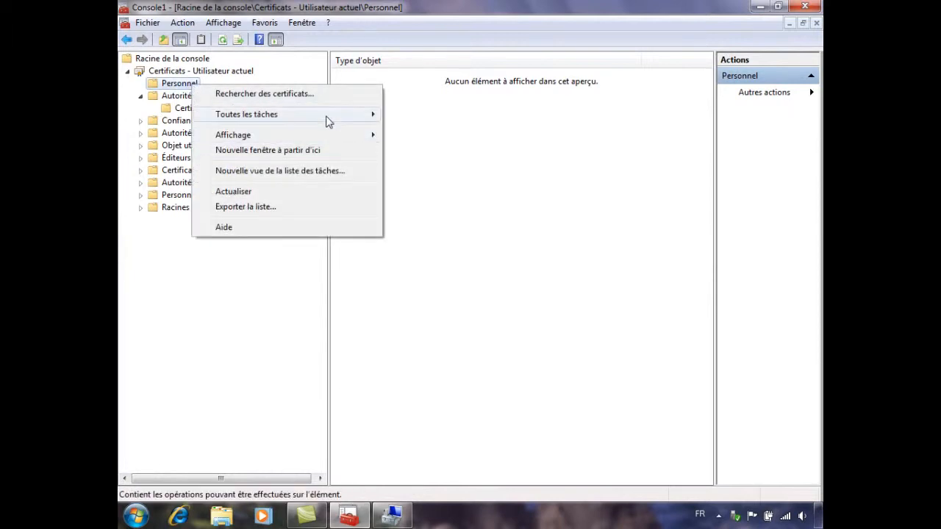
mouse_move(328, 121)
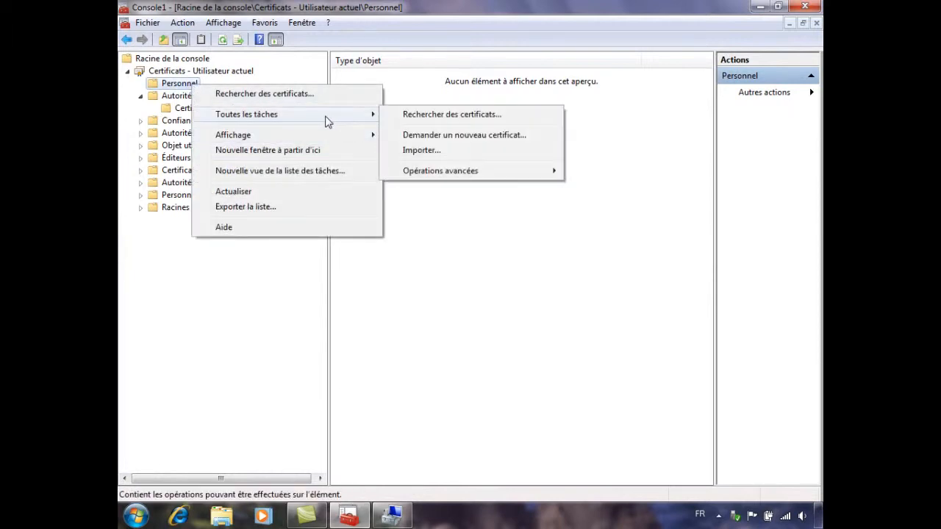
left_click(446, 135)
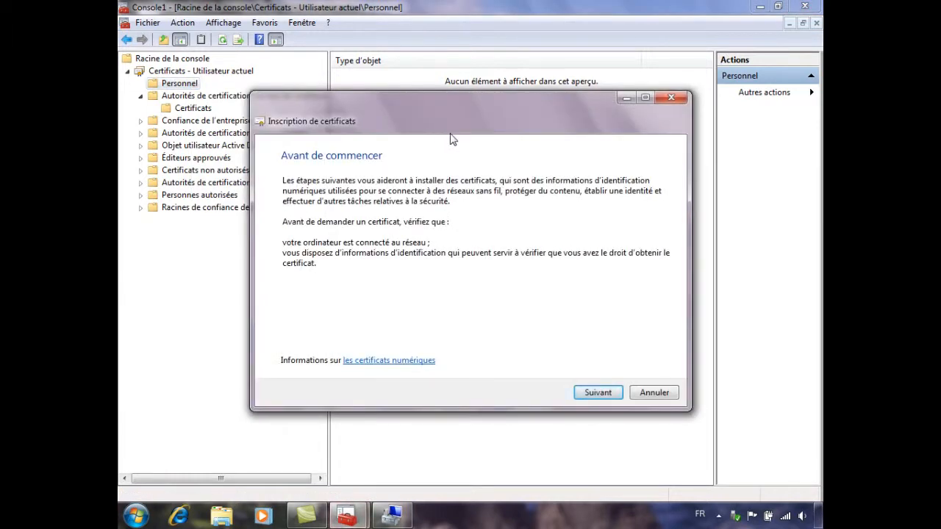
left_click(591, 394)
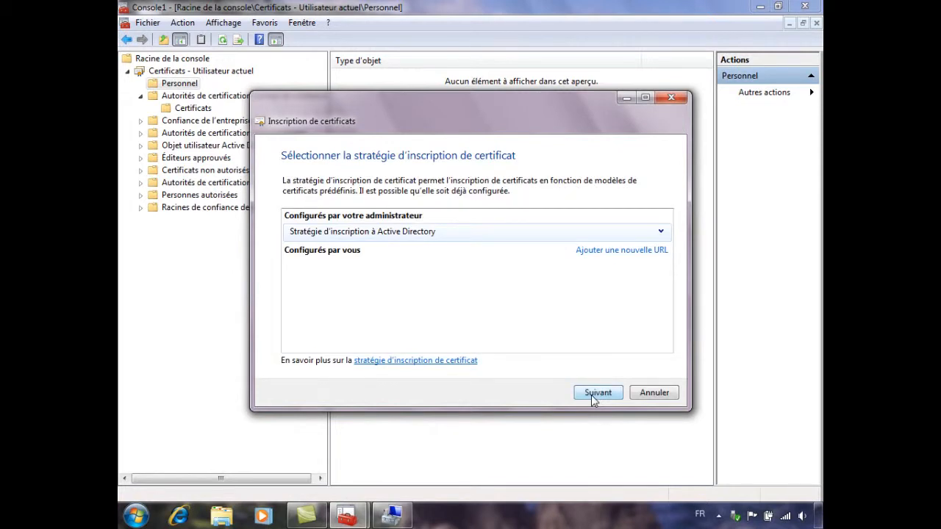
left_click(661, 231)
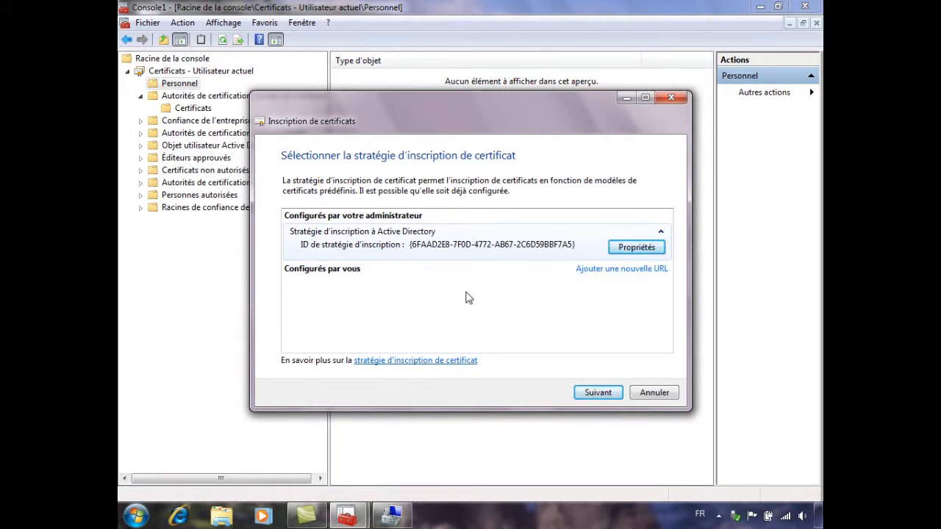
Accept the Active Directory enrollment policy, and select the Smartcard User BitLocker certificate with its details expanded.
left_click(598, 394)
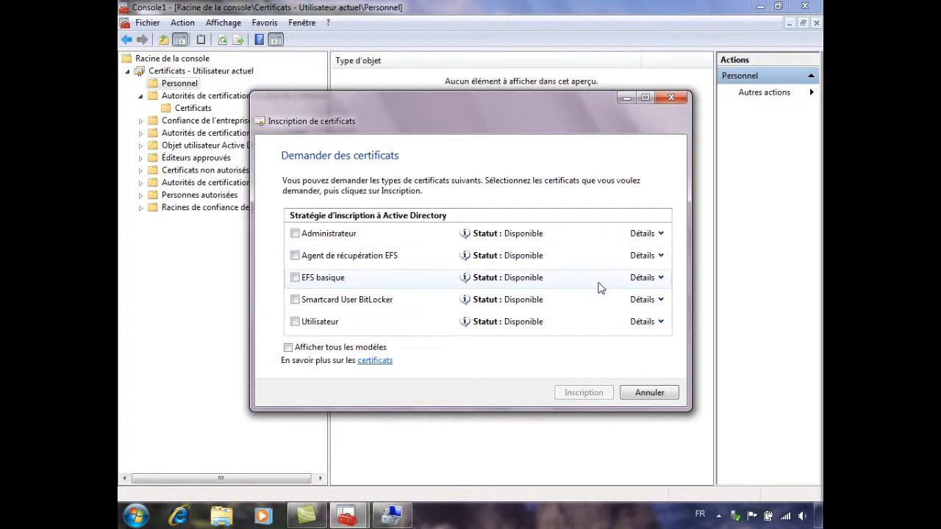
left_click(660, 299)
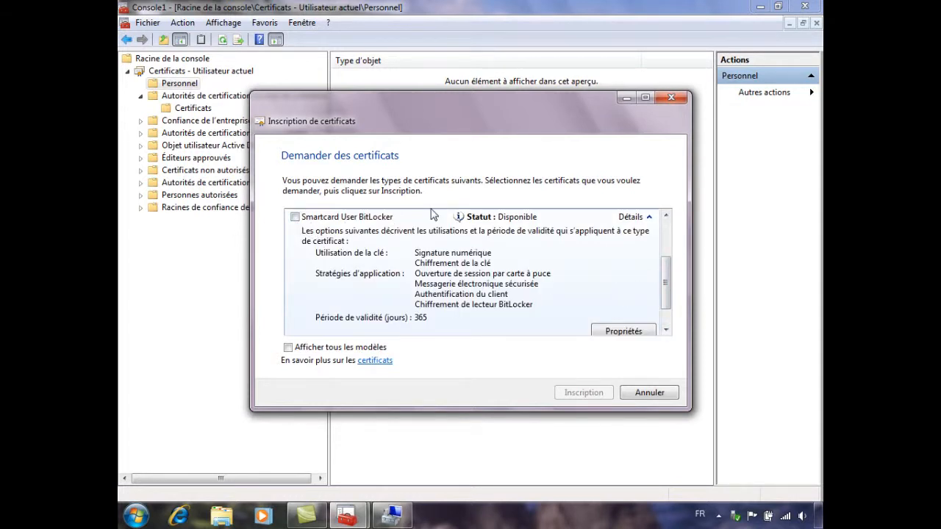
left_click(294, 216)
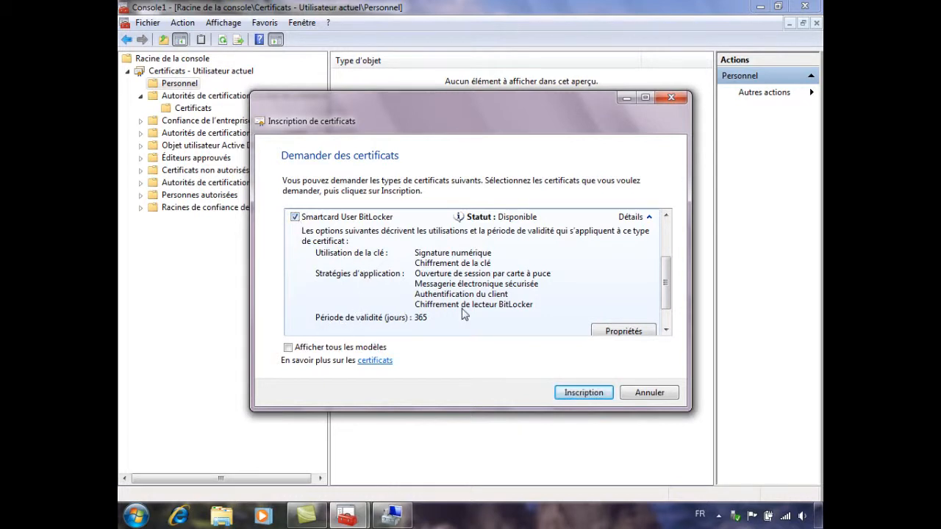
Review the Smartcard User BitLocker request's subject, extensions, private key, certification authority, signature and general properties.
left_click(667, 314)
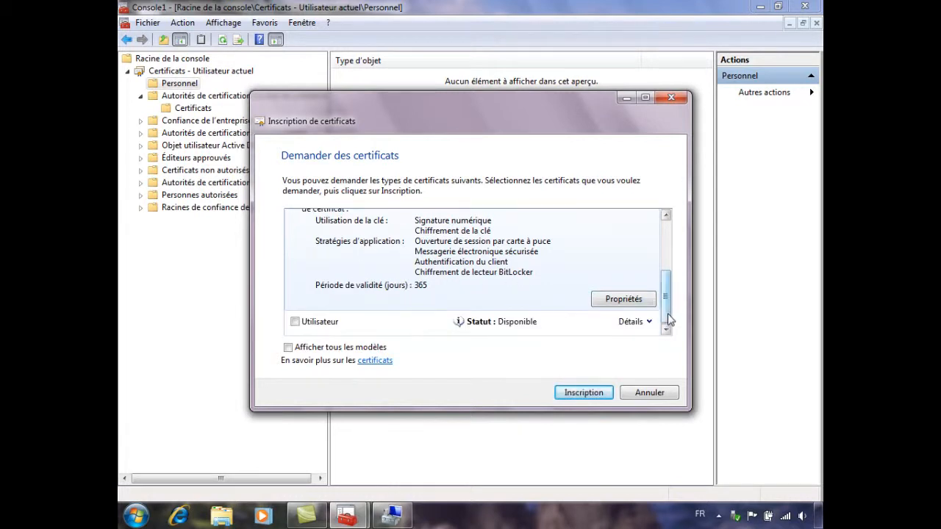
mouse_move(668, 299)
left_mouse_down()
mouse_move(669, 246)
mouse_move(669, 312)
left_mouse_up()
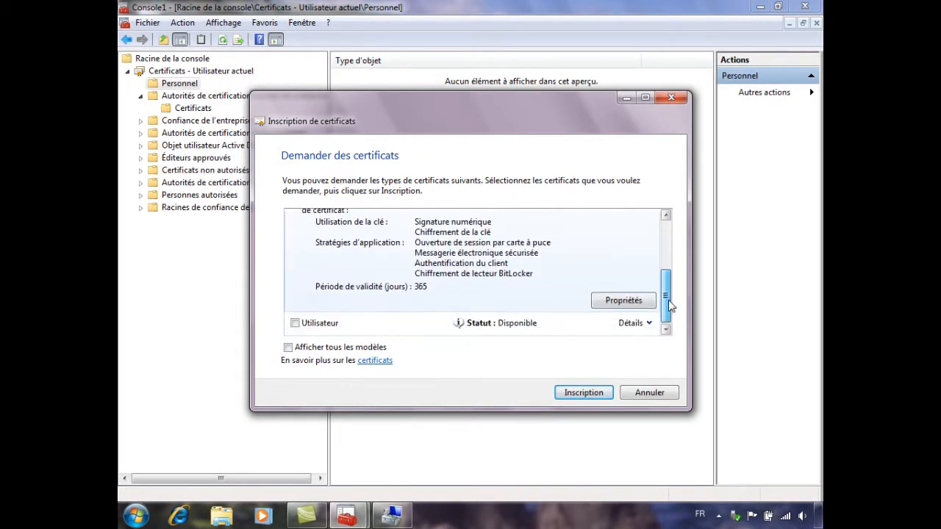
left_click(599, 309)
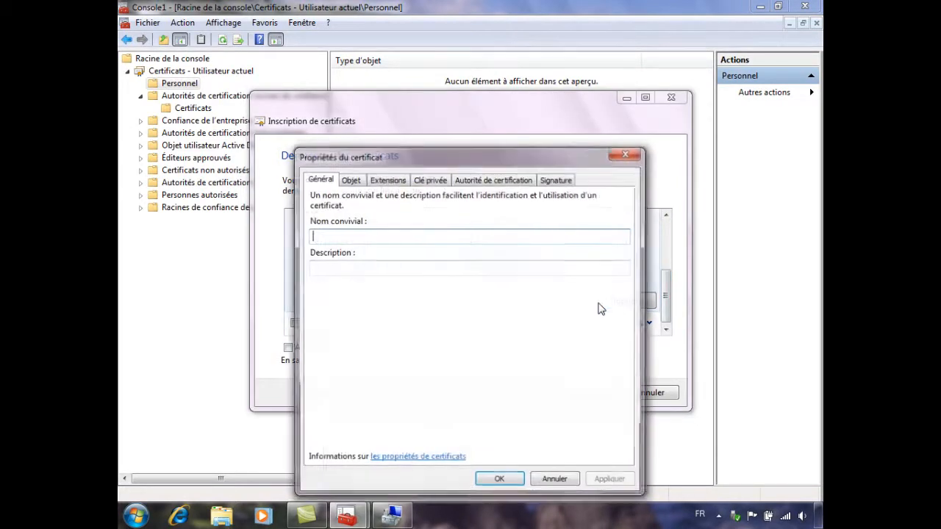
left_click(363, 180)
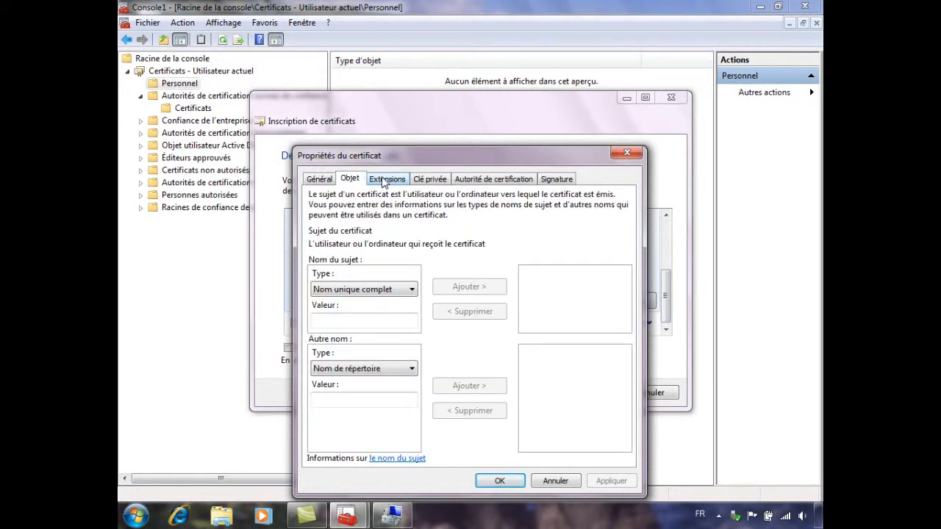
left_click(383, 180)
left_click(429, 180)
left_click(492, 179)
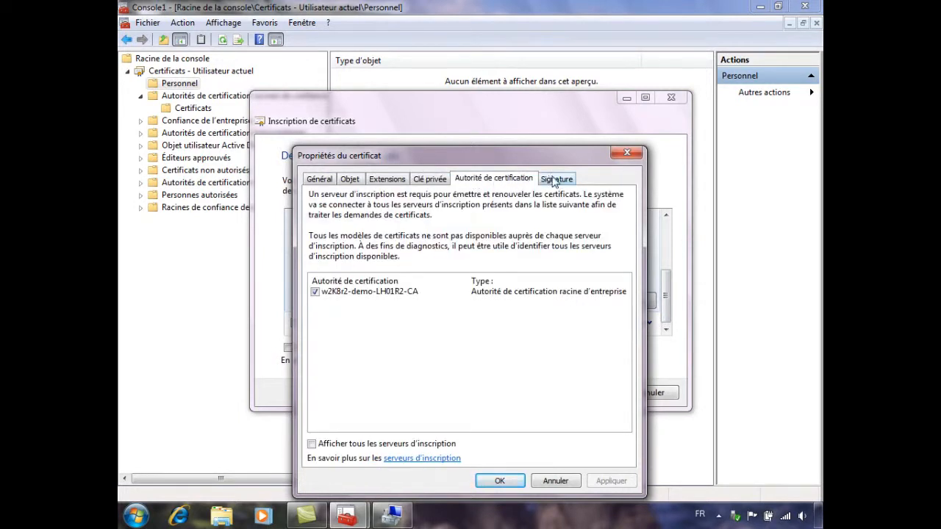
left_click(554, 180)
left_click(319, 180)
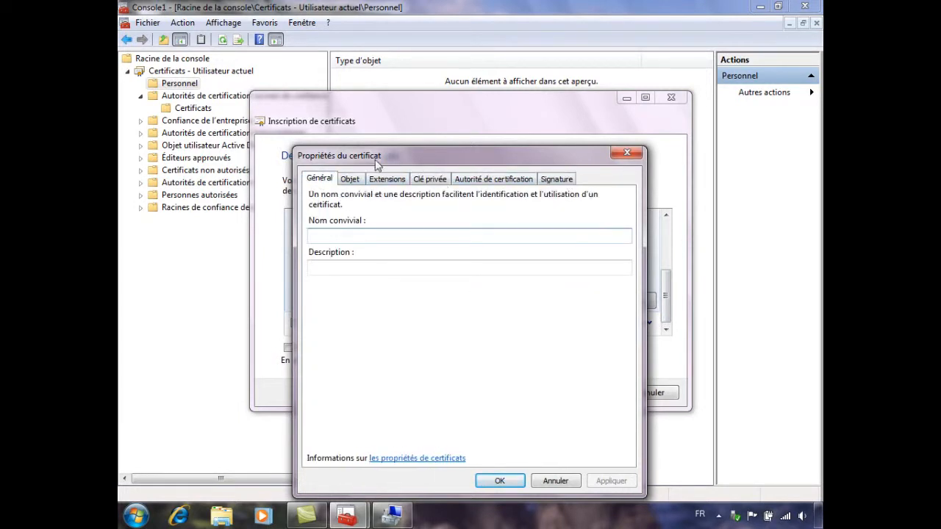
Check the subject name settings of the Smartcard User BitLocker request, and close its properties without saving.
left_click_drag(375, 164, 419, 141)
left_click(392, 156)
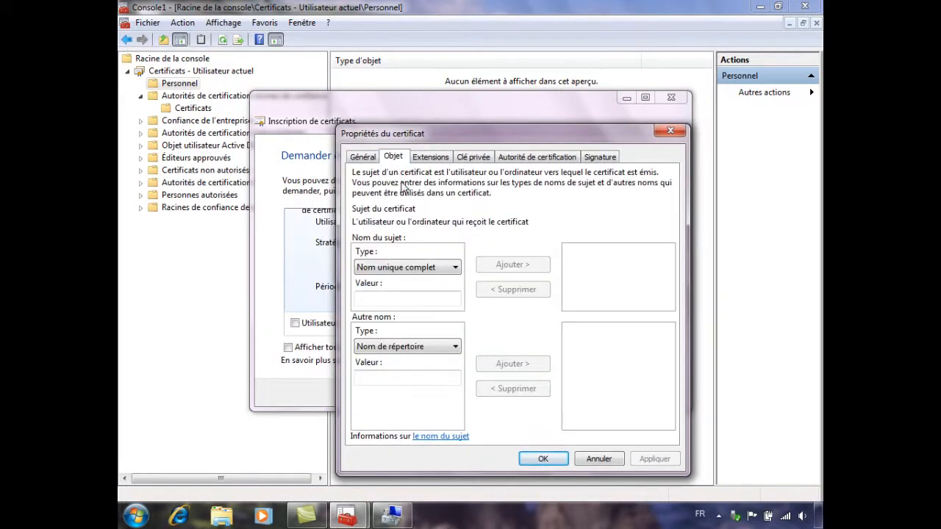
left_click(599, 459)
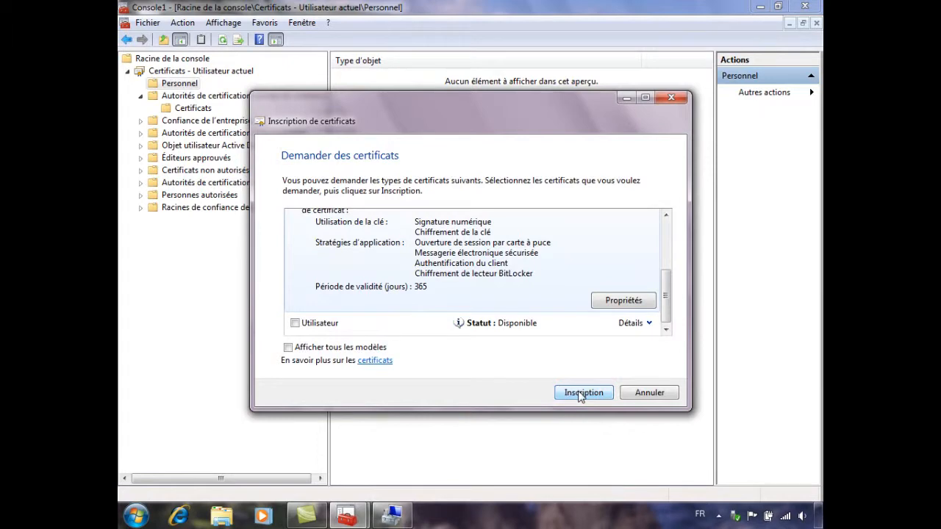
Enroll the selected Smartcard User BitLocker certificate, expand the details of the installation result, and finish the wizard.
left_click_drag(666, 298, 666, 283)
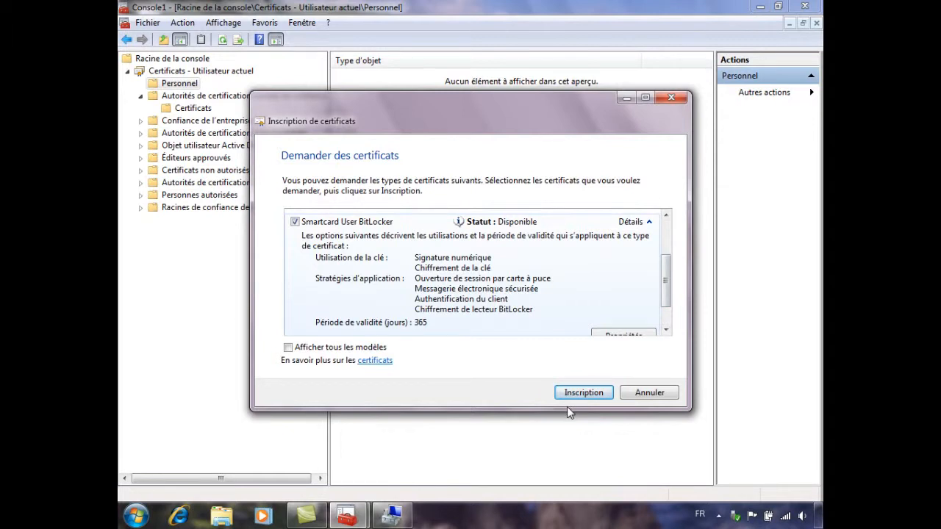
left_click(583, 394)
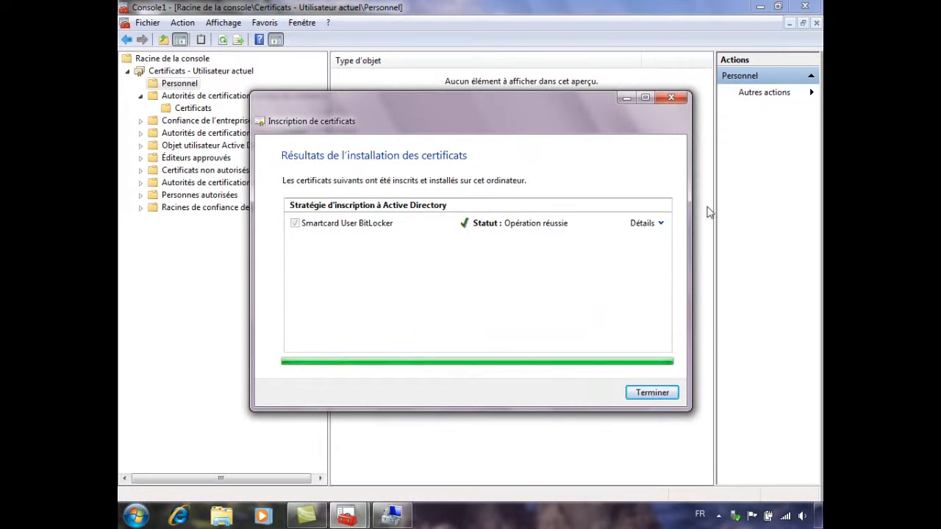
left_click(660, 223)
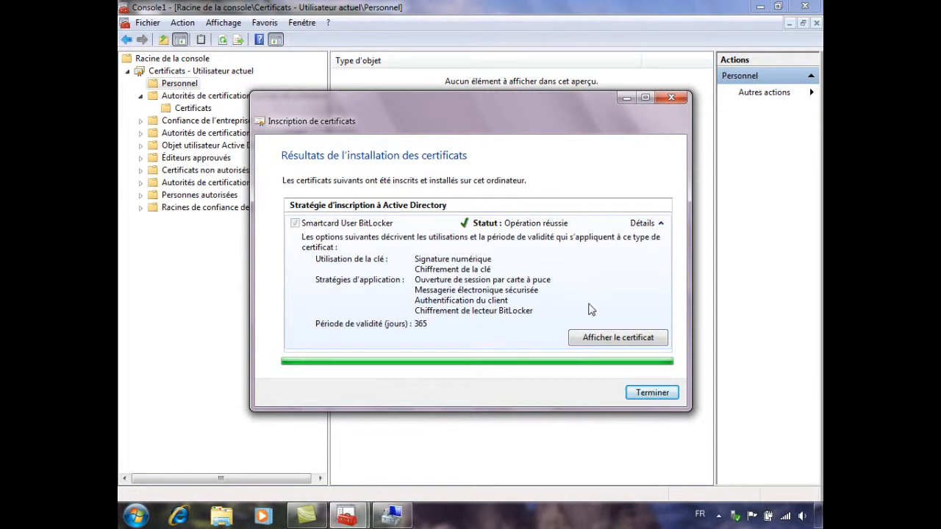
left_click(641, 391)
Show the certificates in the Personnel store, and resize the columns and panes to widen the Rôles prévus column.
left_click(212, 97)
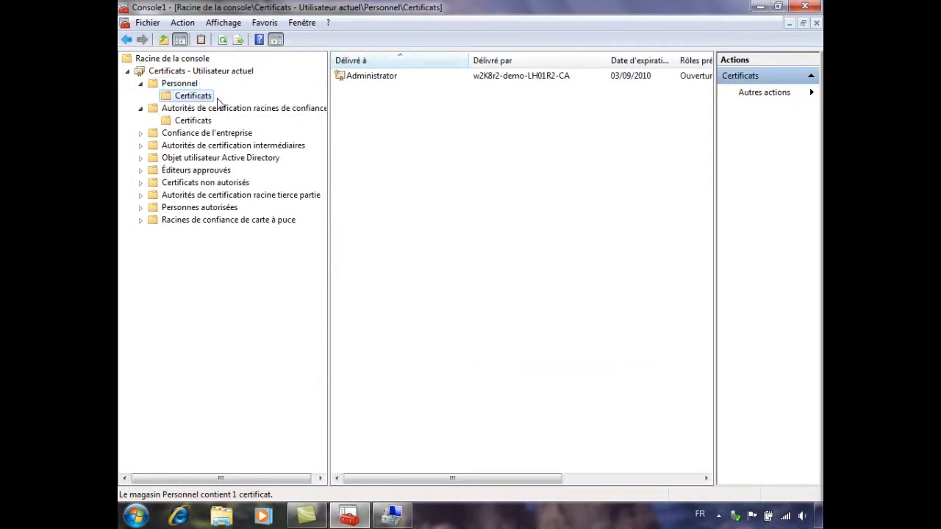
left_click_drag(466, 61, 412, 74)
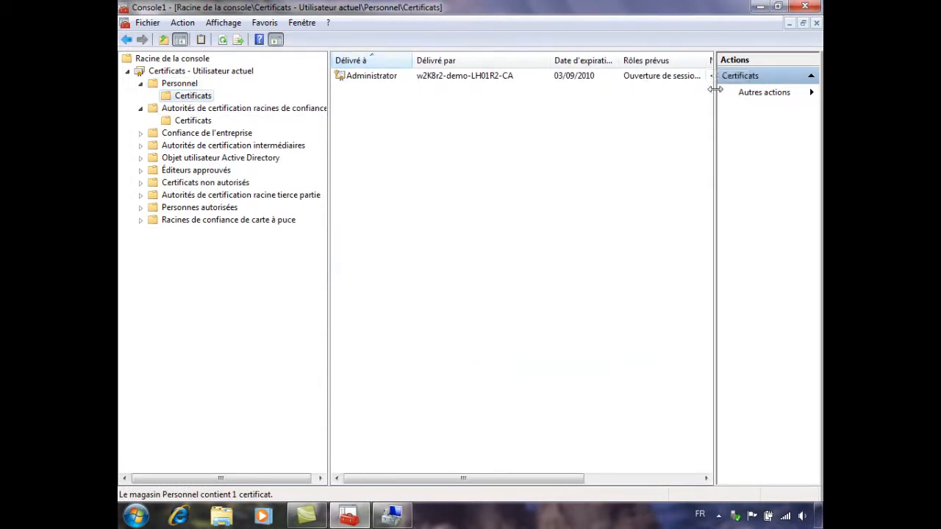
left_click_drag(715, 89, 750, 89)
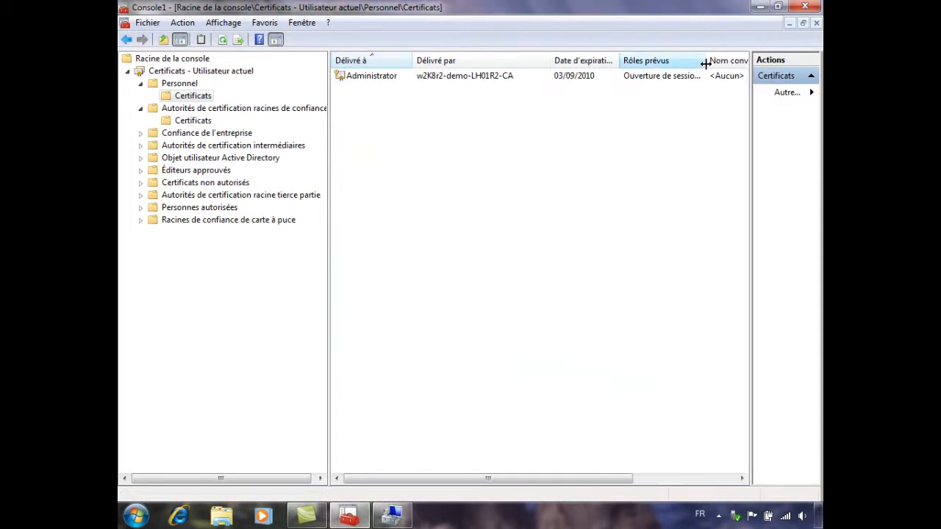
left_click_drag(706, 63, 739, 64)
left_click_drag(552, 64, 491, 68)
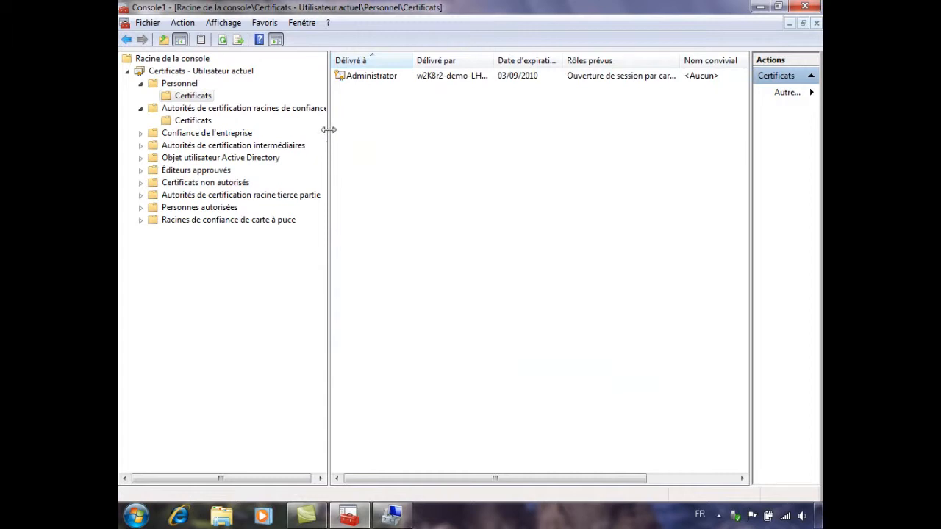
left_click_drag(329, 129, 180, 140)
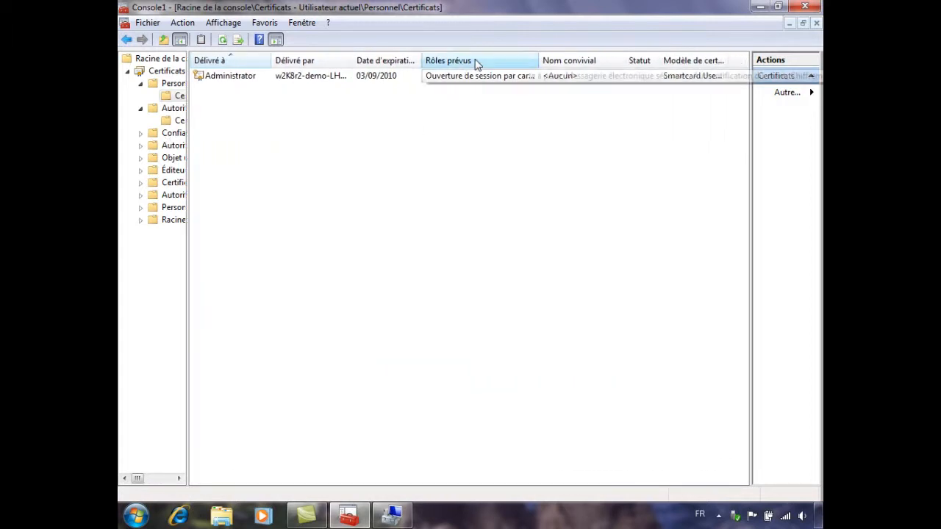
left_click_drag(545, 62, 605, 63)
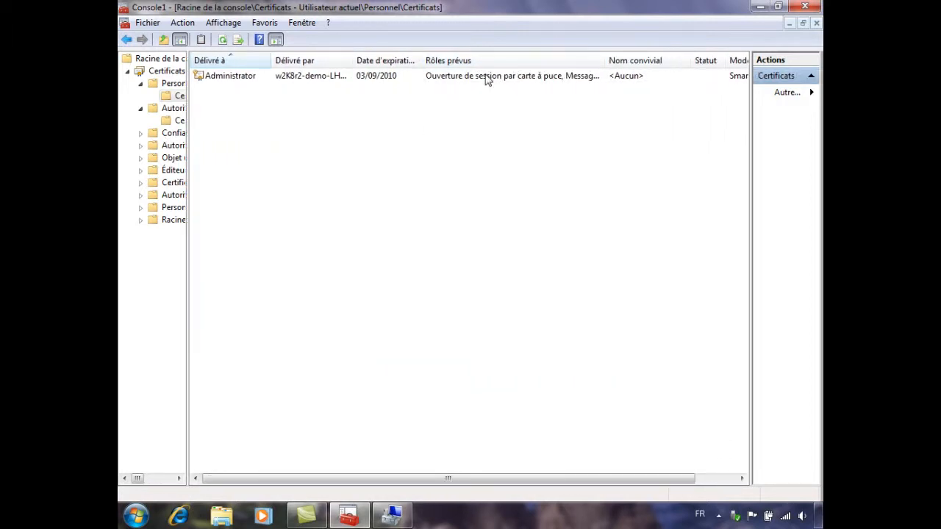
Open the issued certificate and highlight the Chiffrement de lecteur BitLocker role in its general information.
double_click(485, 77)
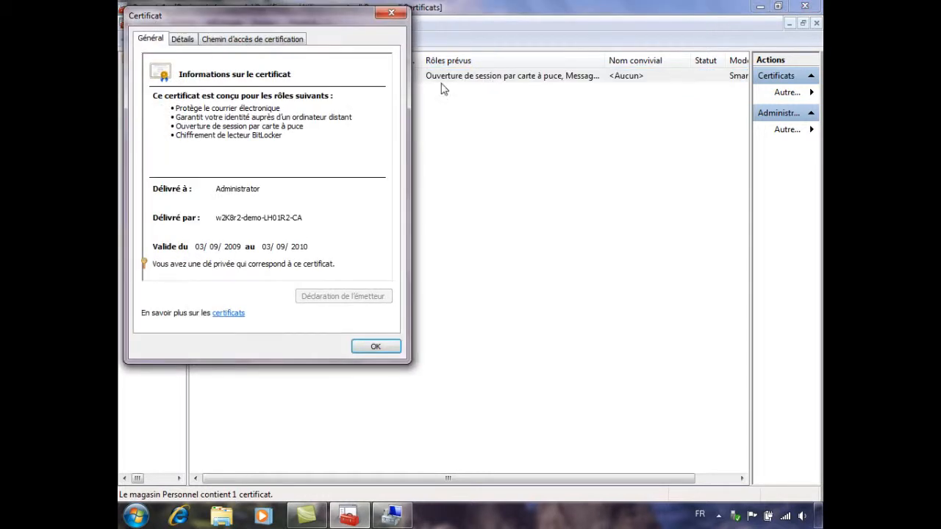
left_click_drag(205, 16, 376, 56)
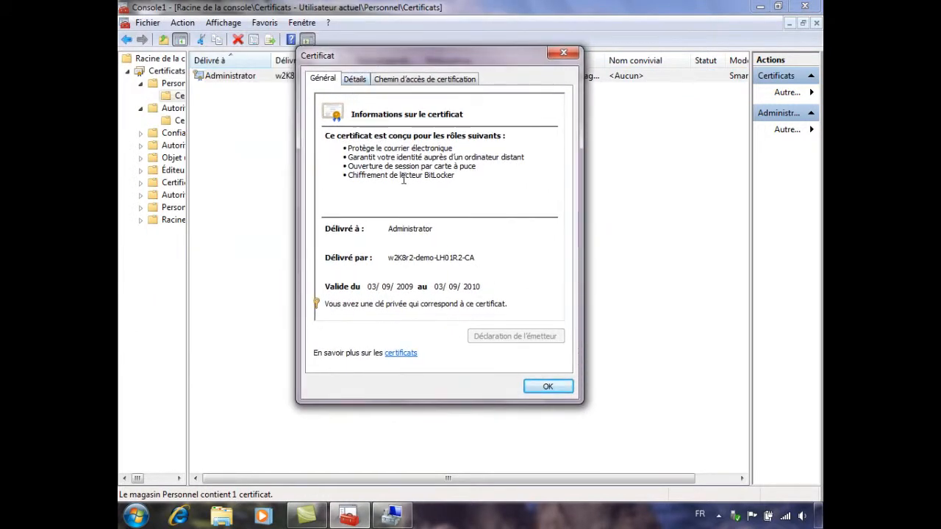
left_click_drag(455, 175, 328, 177)
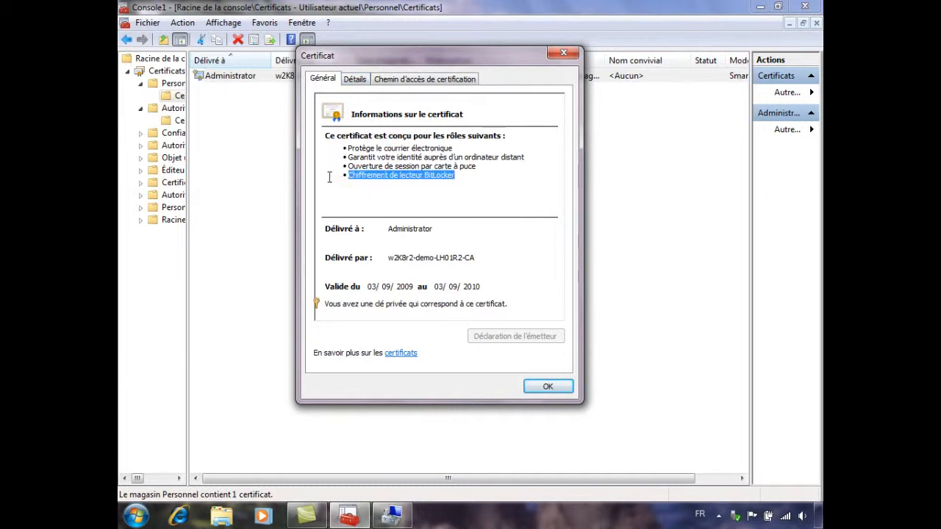
left_click(465, 174)
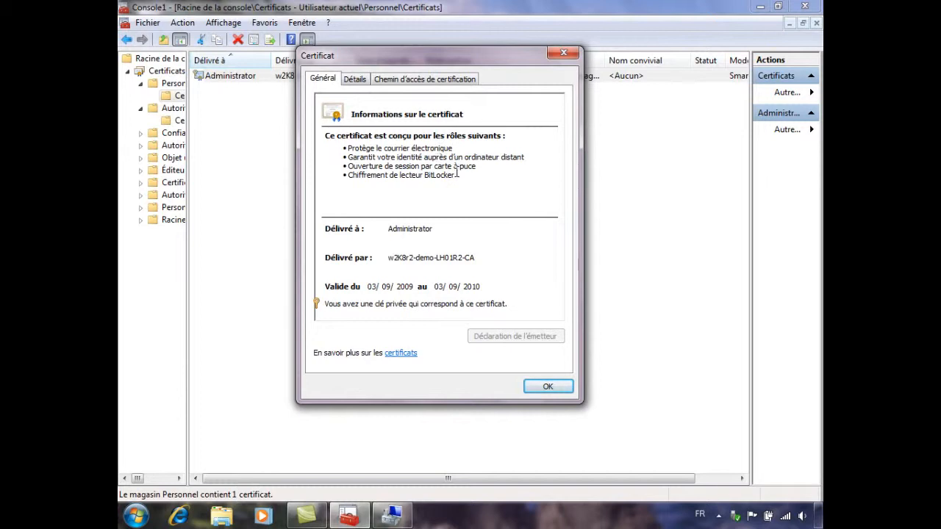
left_click_drag(456, 175, 333, 186)
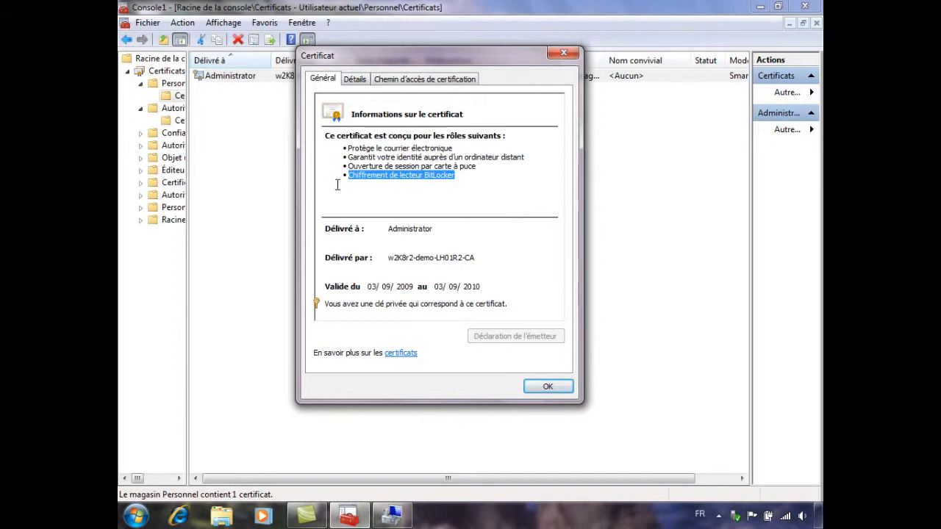
left_click(485, 172)
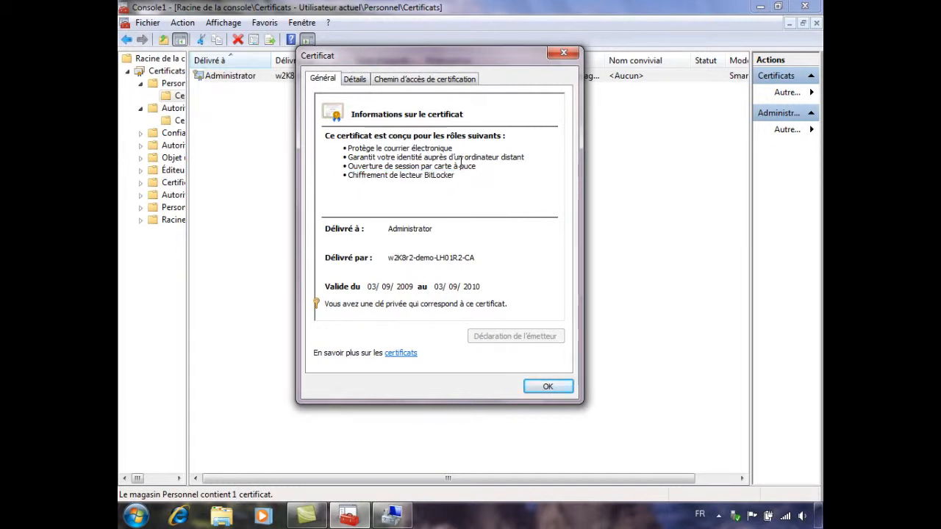
left_click_drag(456, 174, 289, 176)
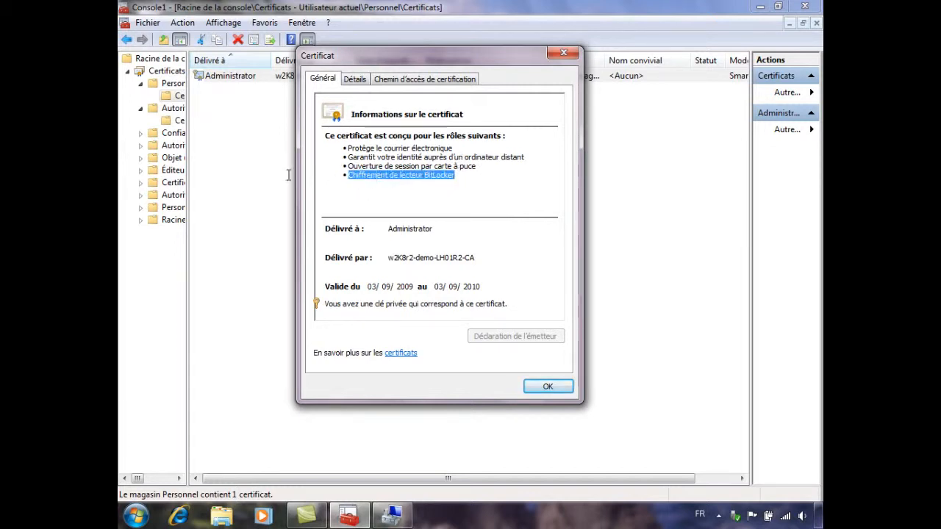
left_click(459, 177)
left_click_drag(455, 176, 336, 190)
left_click_drag(467, 174, 340, 178)
Review the certificate's detail fields and certification path, and close the certificate.
left_click(365, 79)
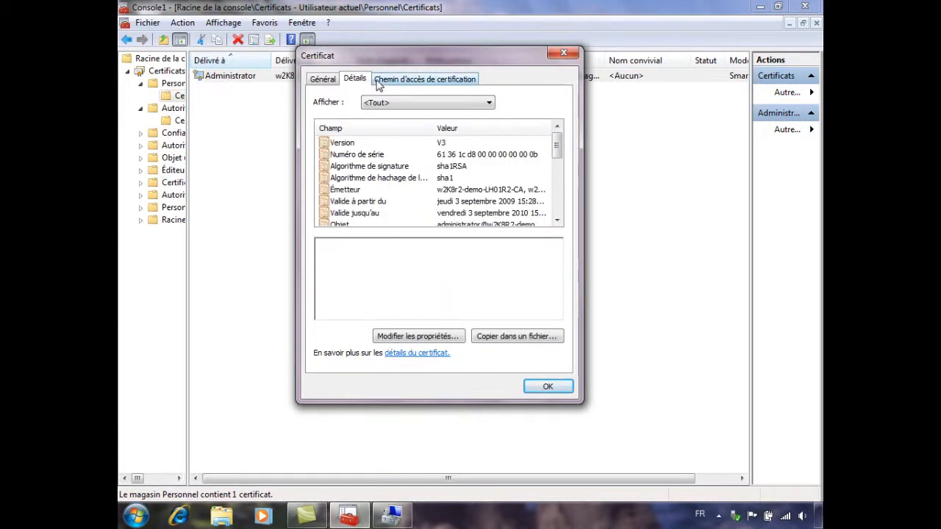
left_click(380, 80)
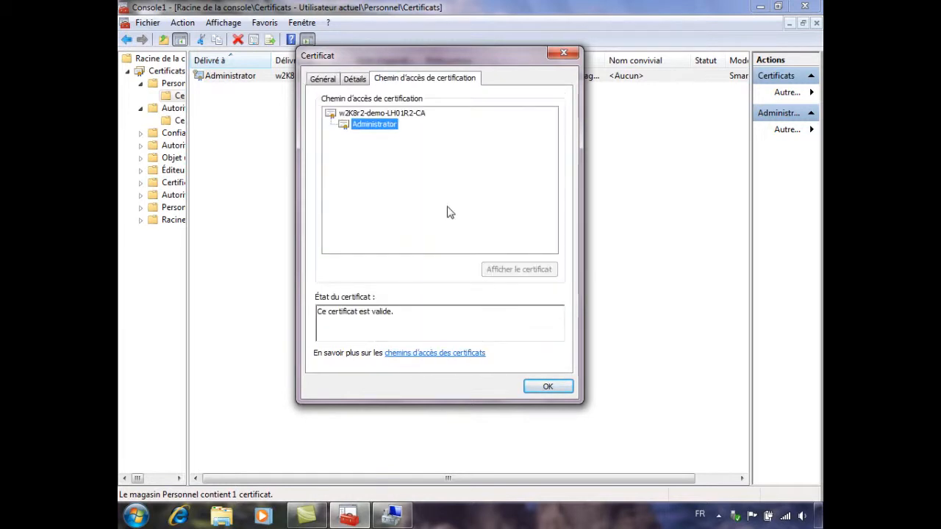
left_click(546, 387)
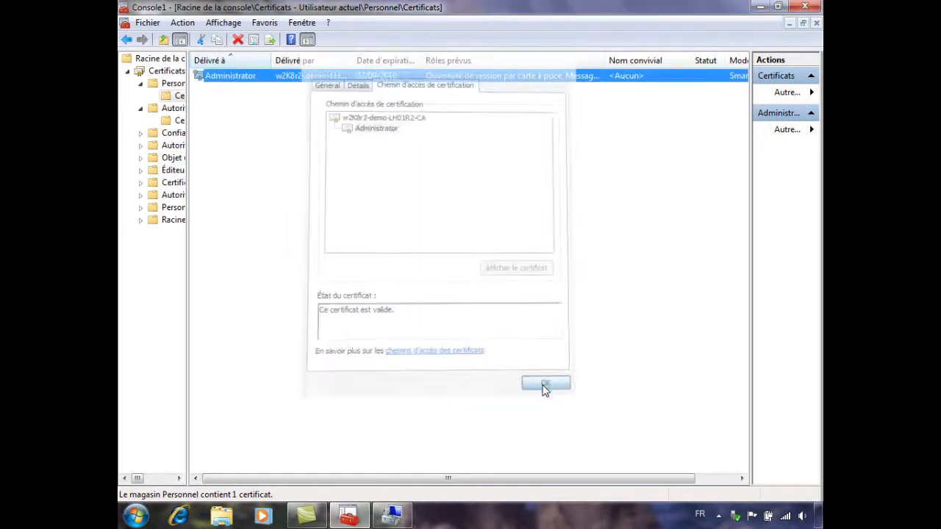
Restore the certificates console from full screen and enlarge its window on the desktop.
left_click(778, 6)
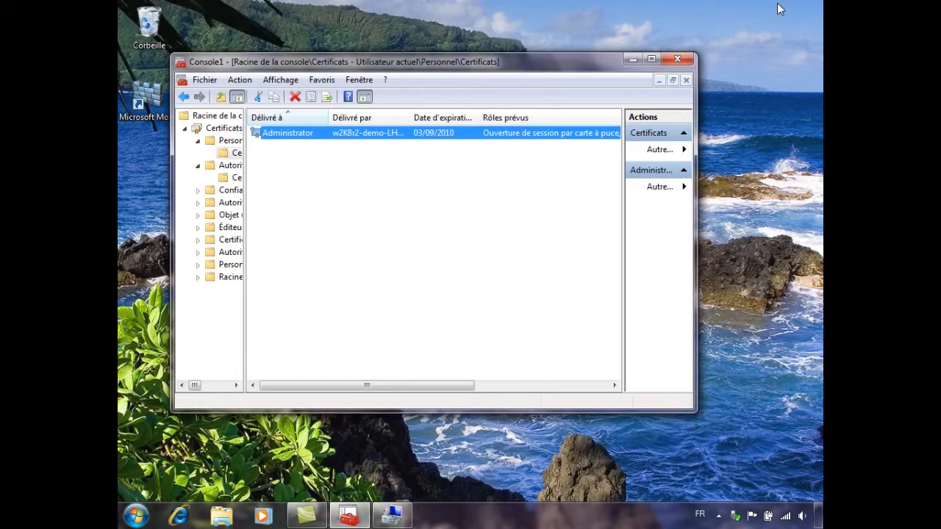
left_click_drag(694, 410, 749, 453)
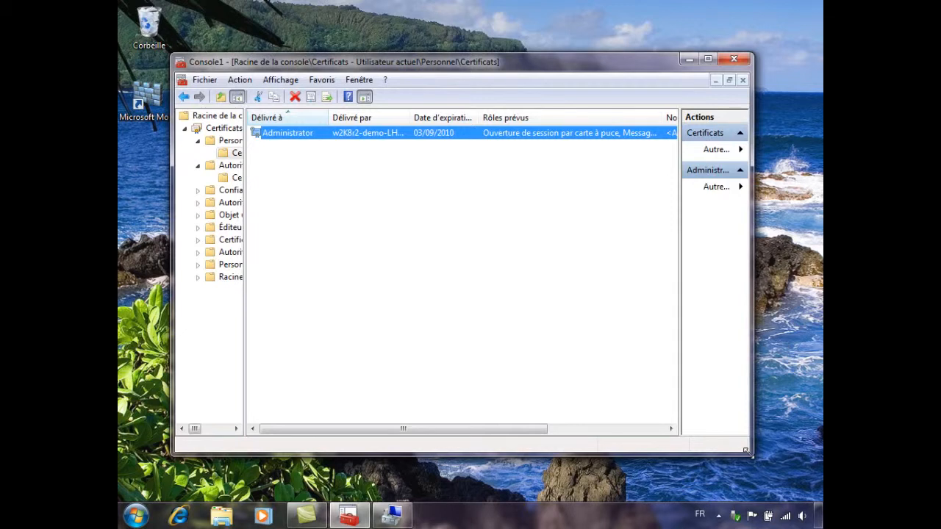